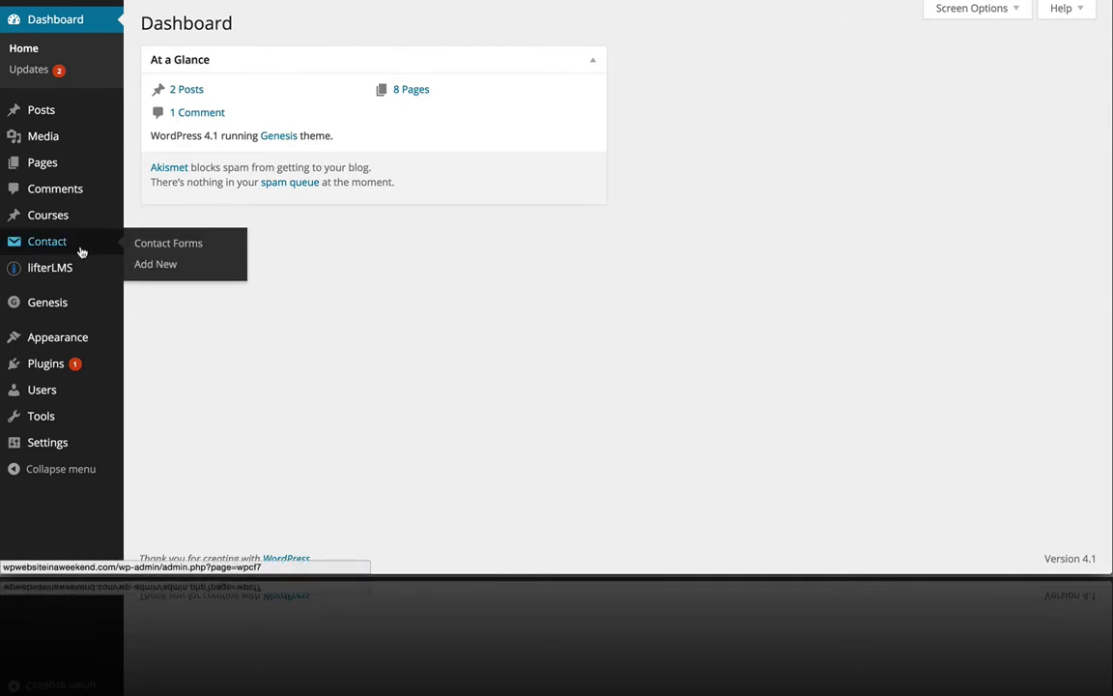
Step: Go from the Courses list to a blank Add Course editor
click(34, 216)
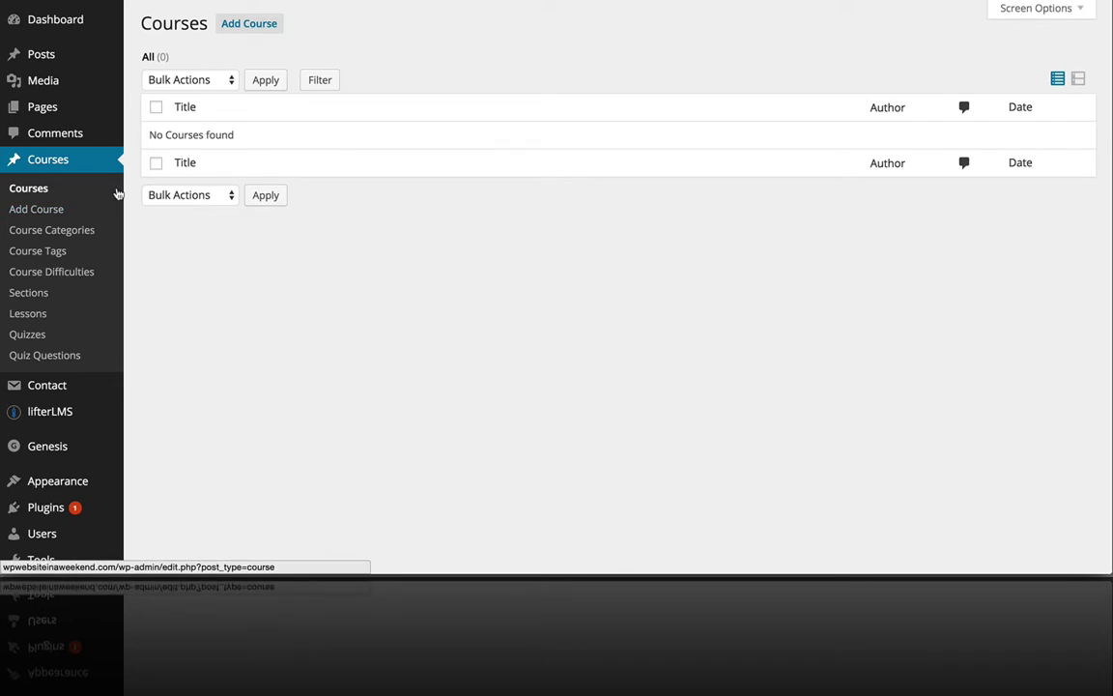
click(243, 25)
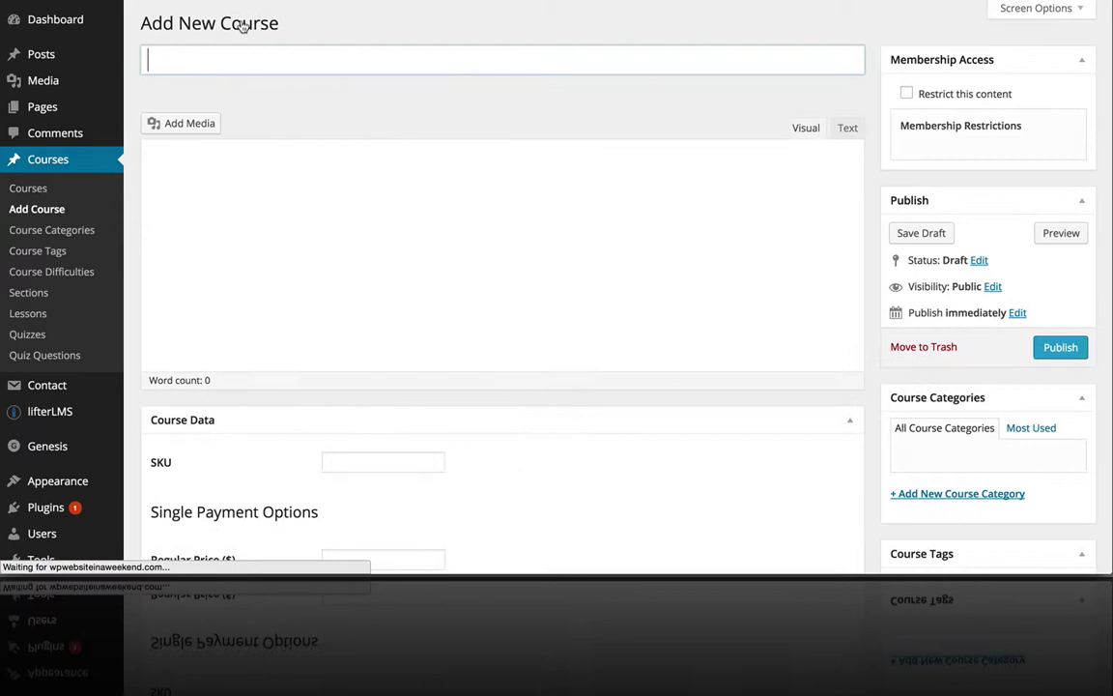
click(187, 60)
text(How )
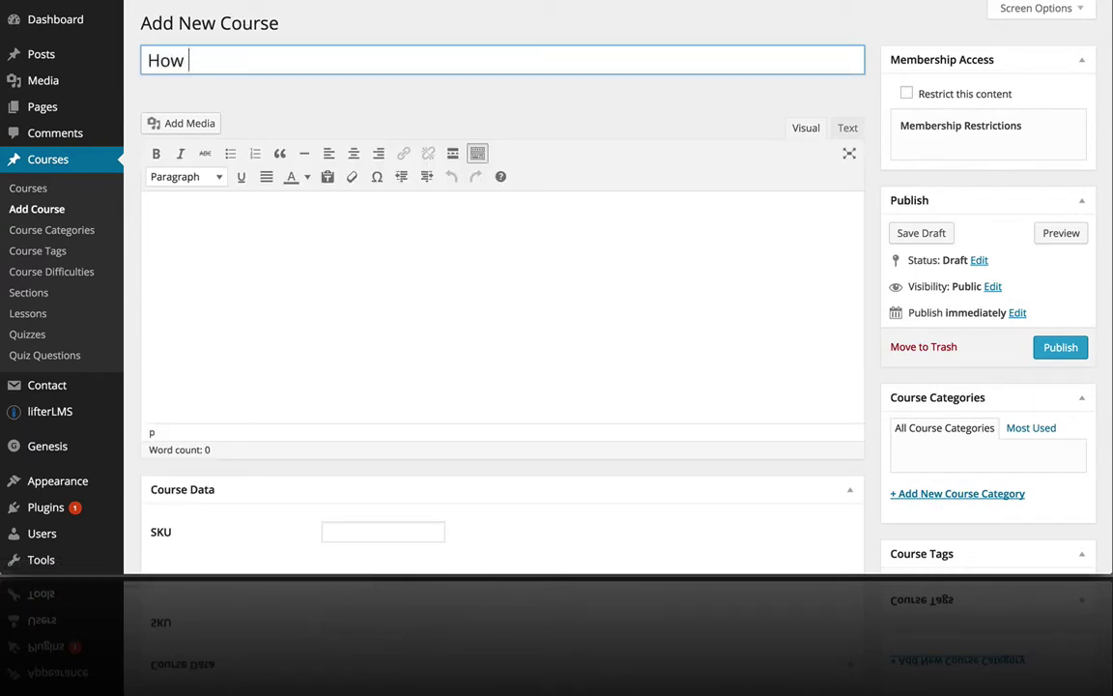
text(to Build a )
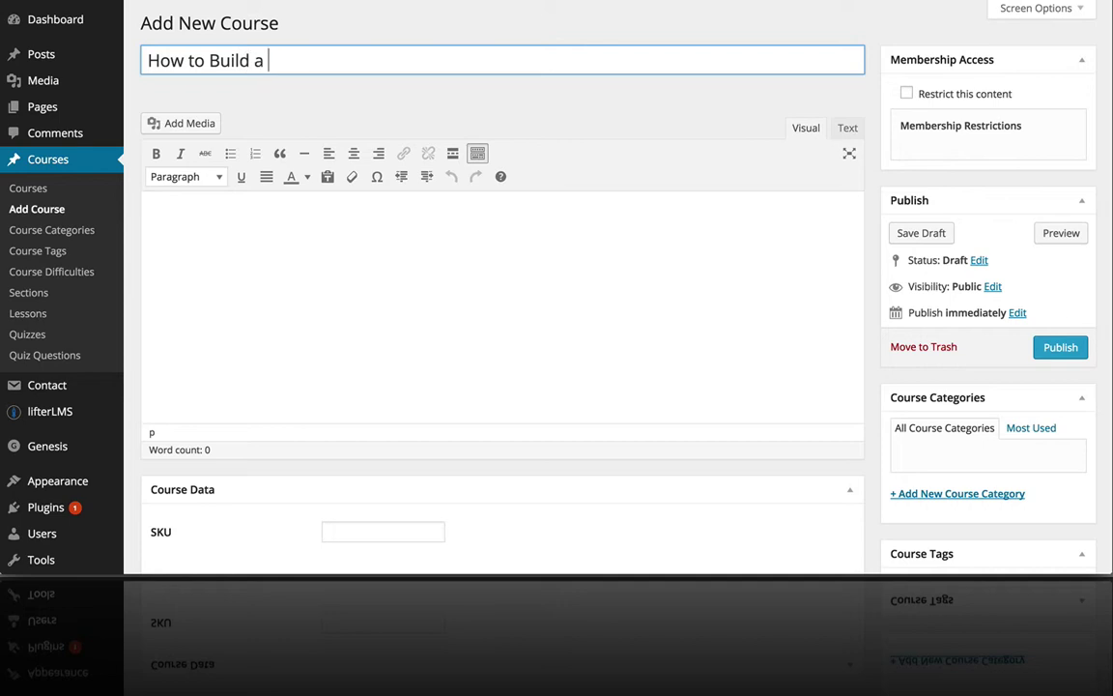
text(WordPress)
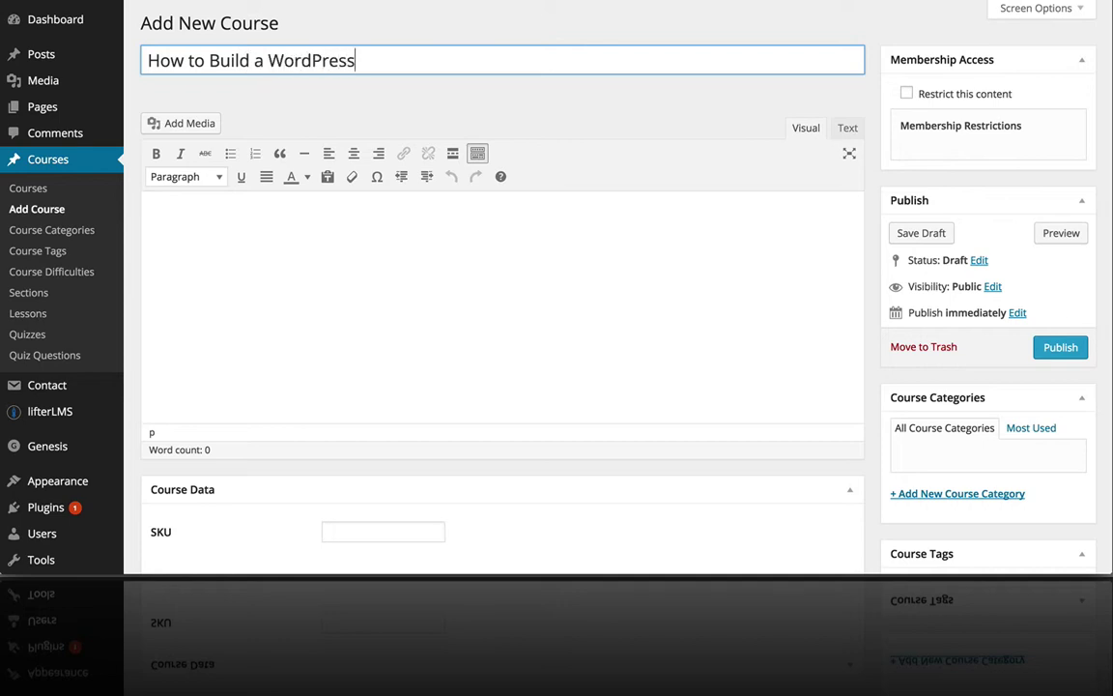
text( Website i)
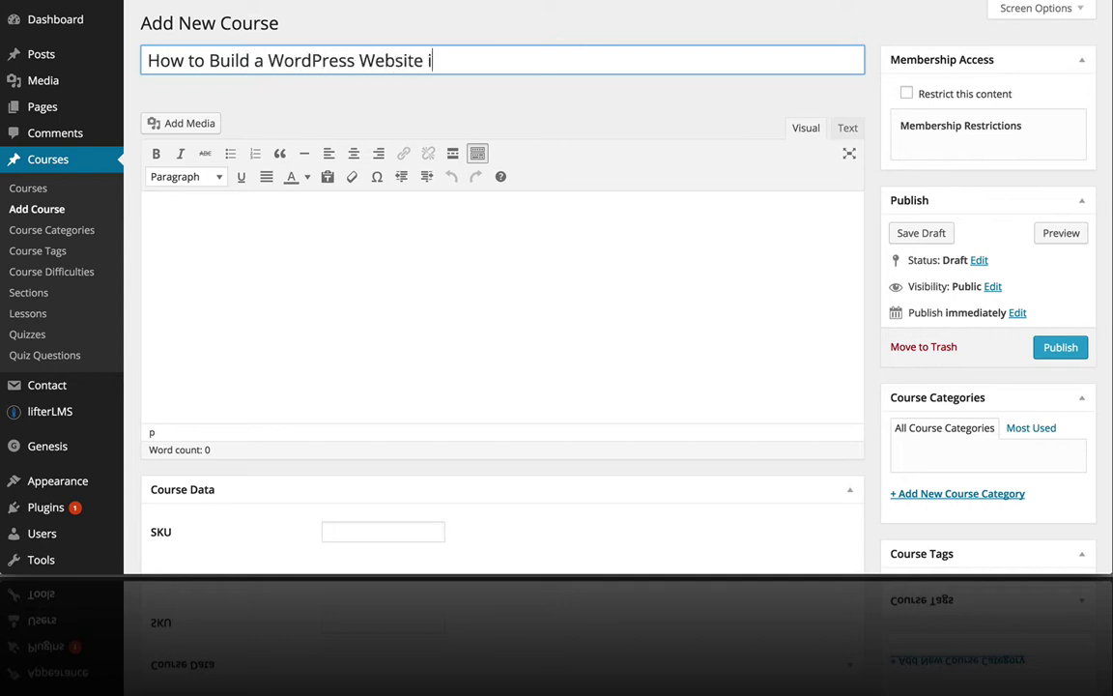
text(n a Weeken)
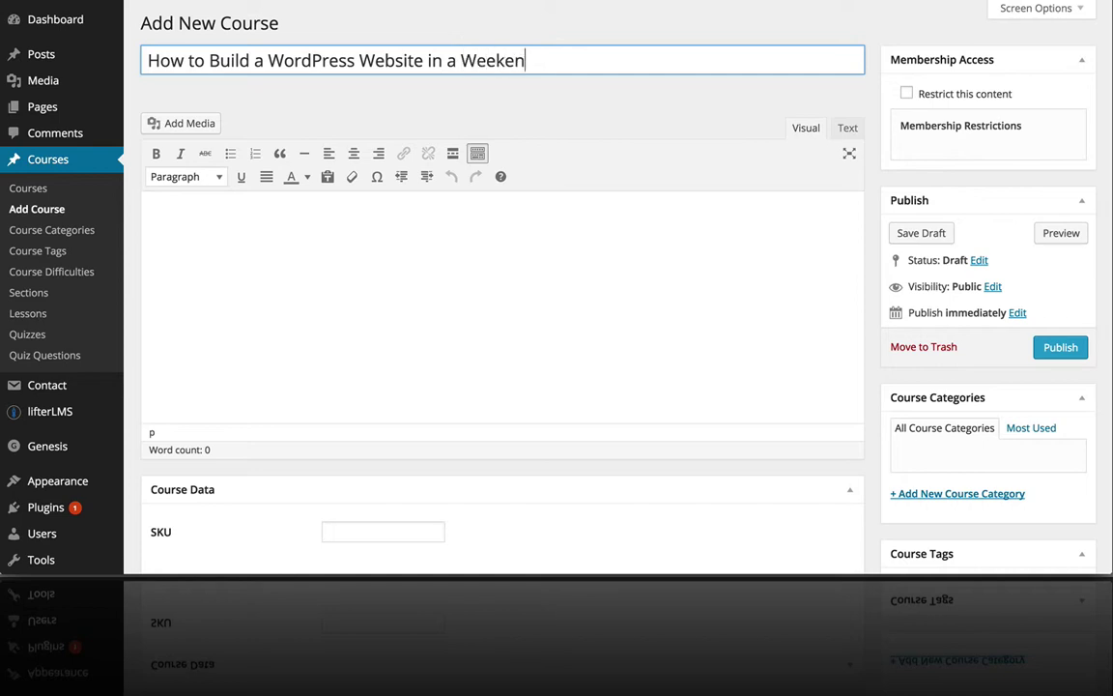
text(d )
text(@01)
text(5 Editio)
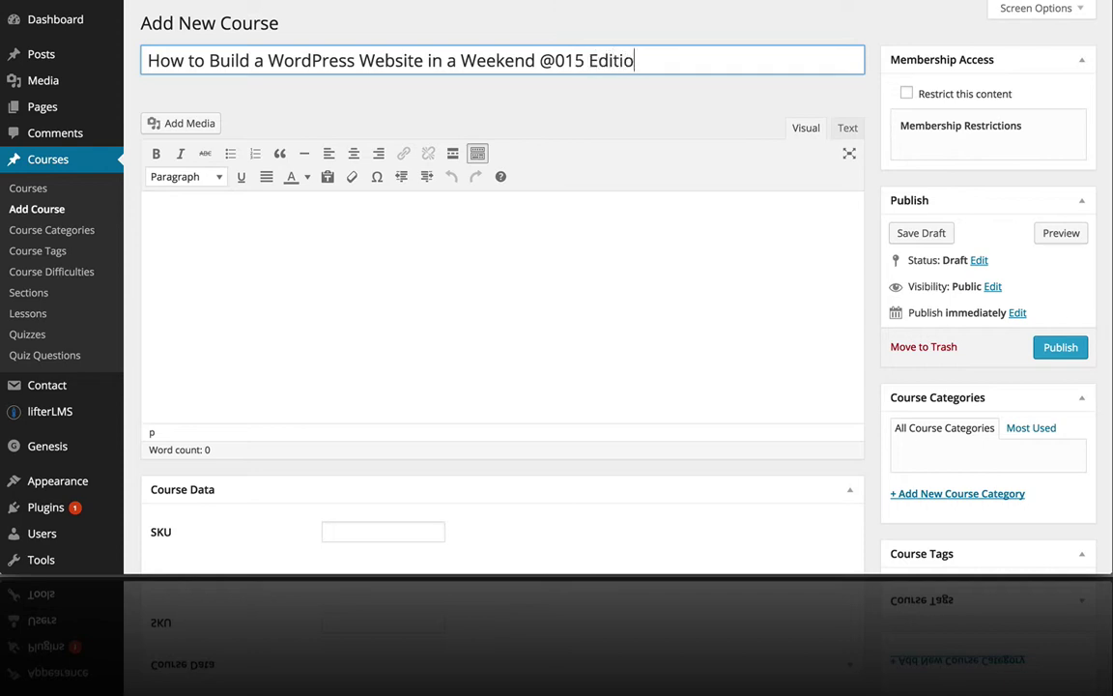
text(n)
scroll(199, 266, down, 1)
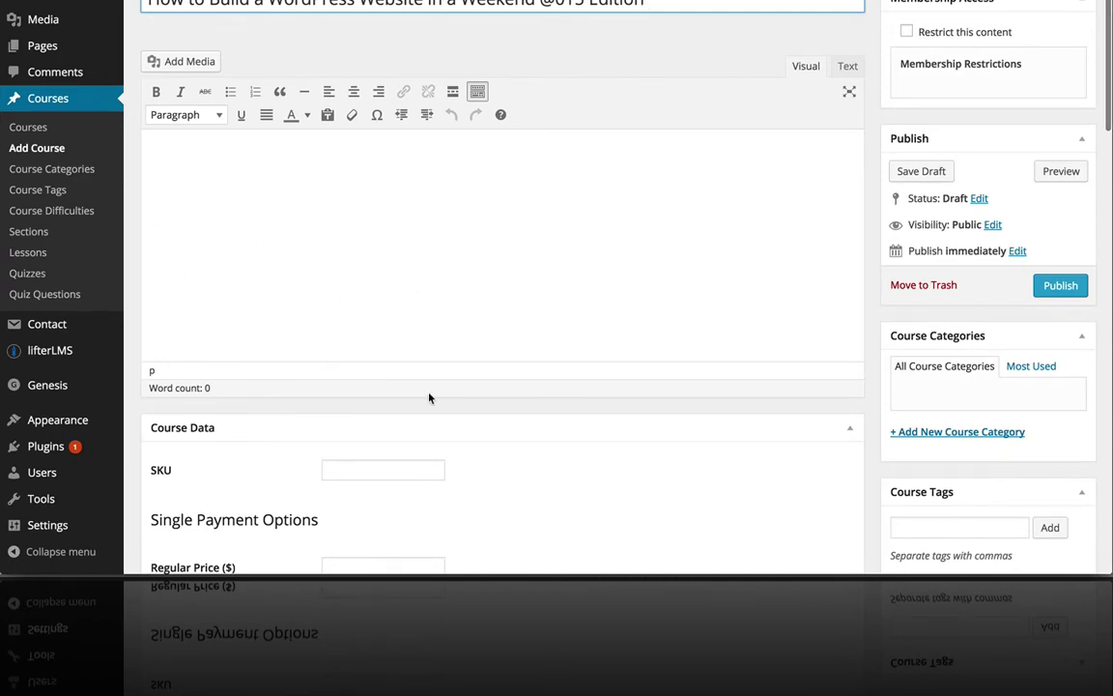
scroll(452, 294, up, 1)
scroll(452, 294, down, 2)
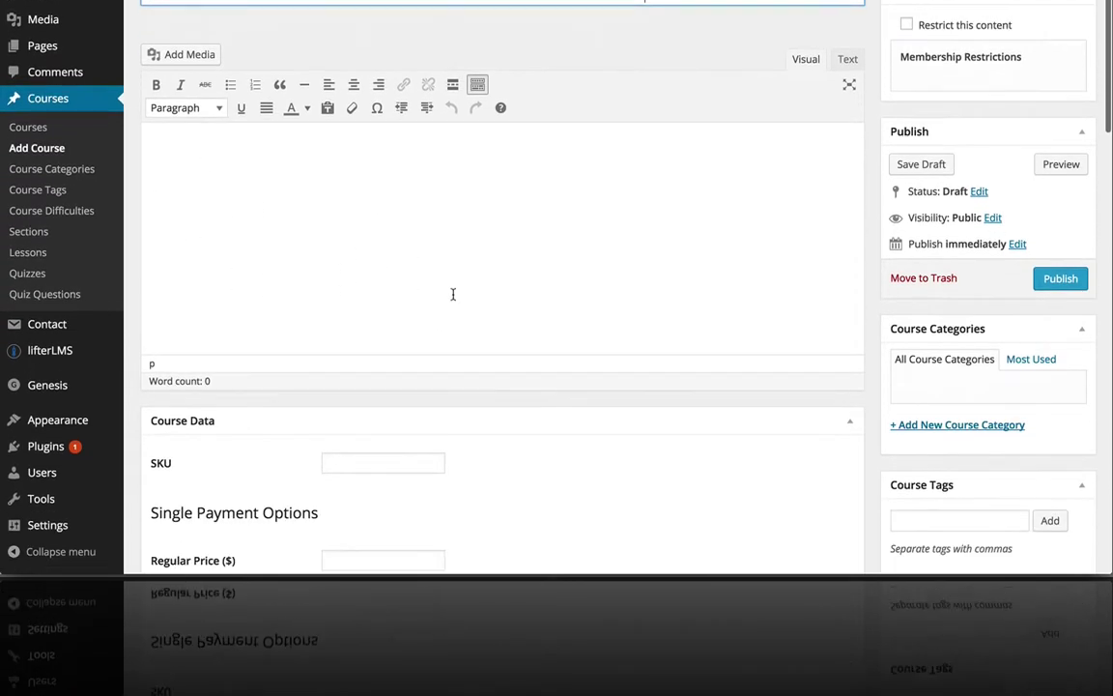
scroll(452, 296, down, 4)
scroll(452, 298, down, 4)
scroll(452, 299, down, 6)
scroll(452, 298, down, 4)
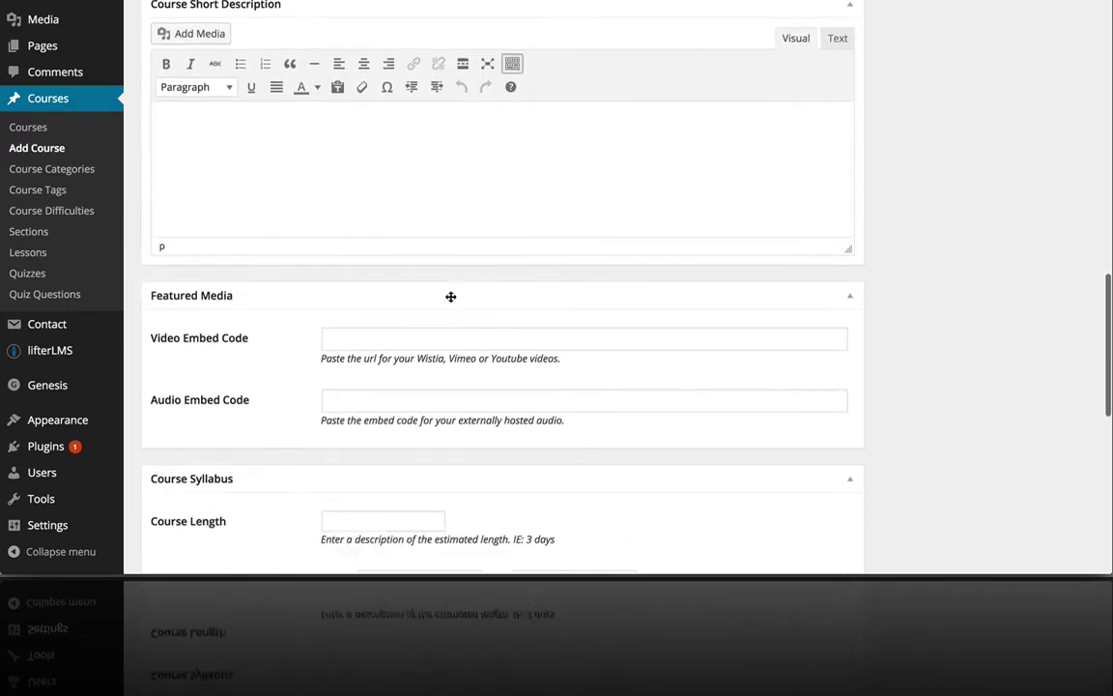
scroll(452, 298, down, 5)
scroll(452, 294, down, 5)
scroll(452, 296, down, 1)
scroll(452, 297, up, 10)
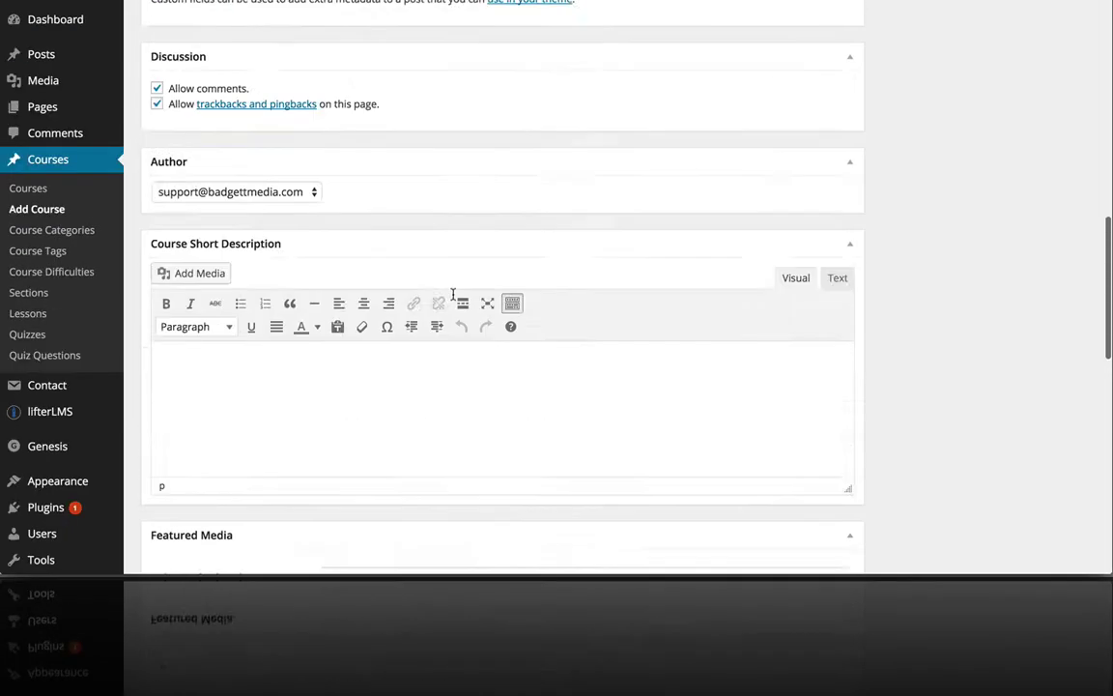
scroll(452, 299, up, 6)
scroll(452, 299, up, 5)
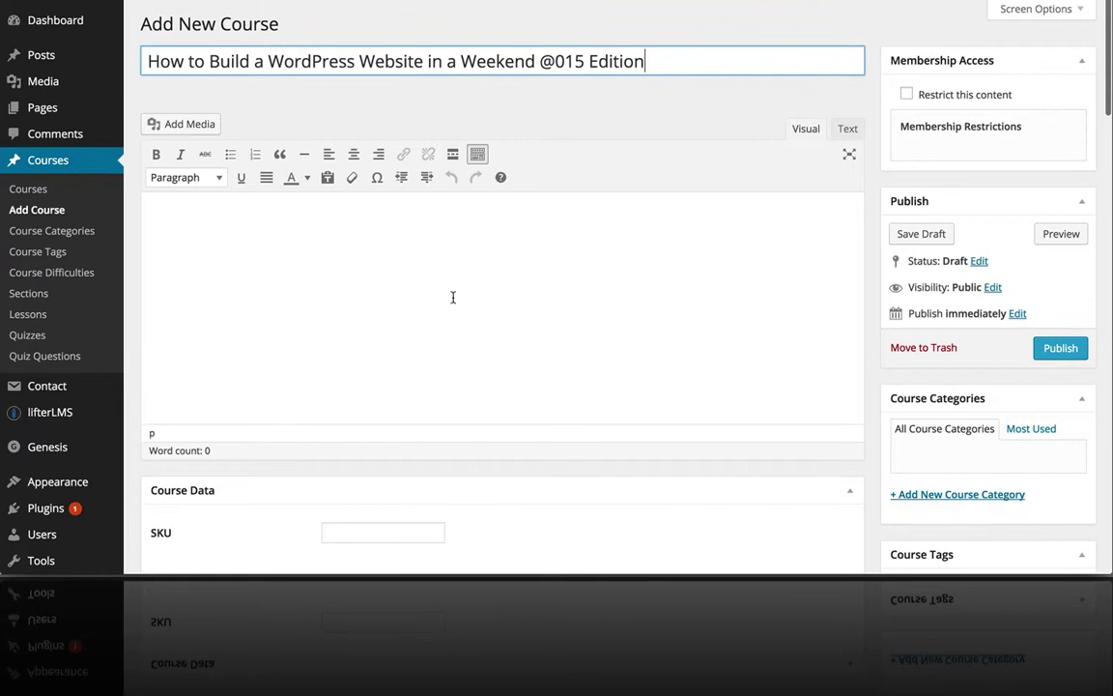
scroll(454, 299, down, 1)
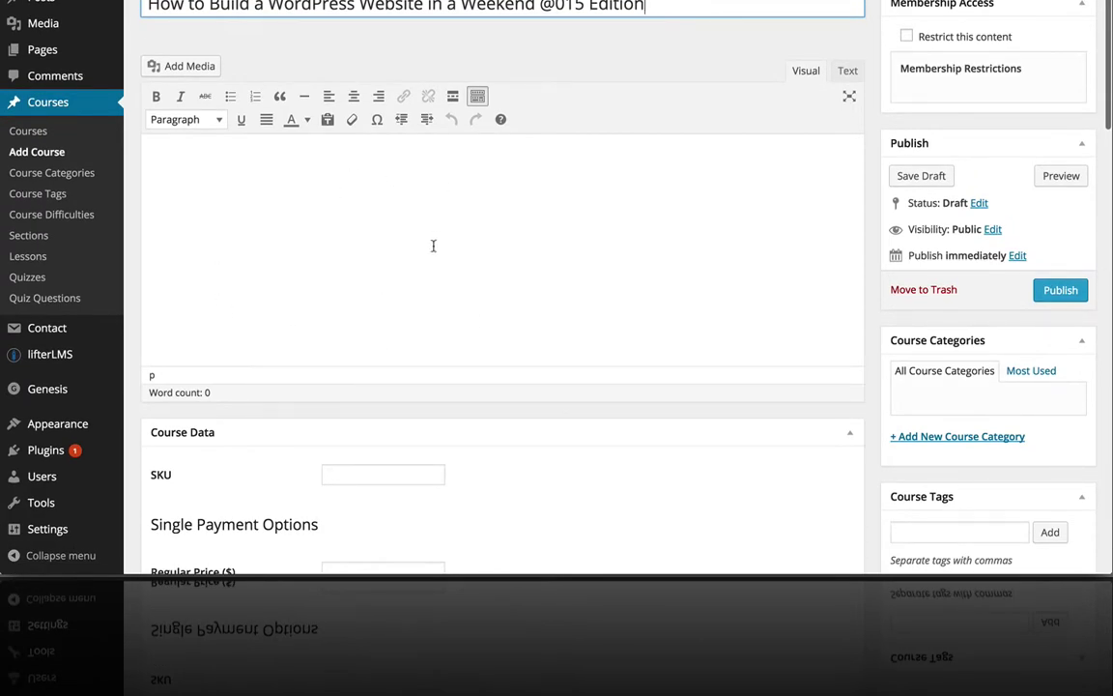
scroll(410, 317, down, 1)
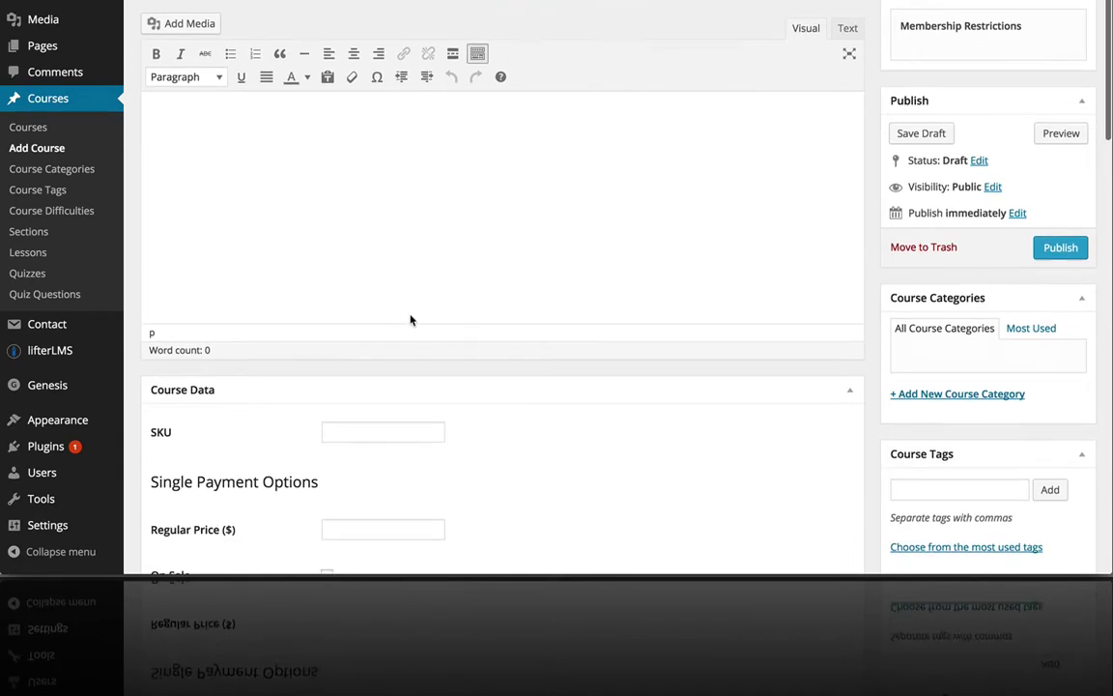
scroll(410, 320, down, 2)
scroll(313, 65, down, 2)
scroll(313, 67, down, 2)
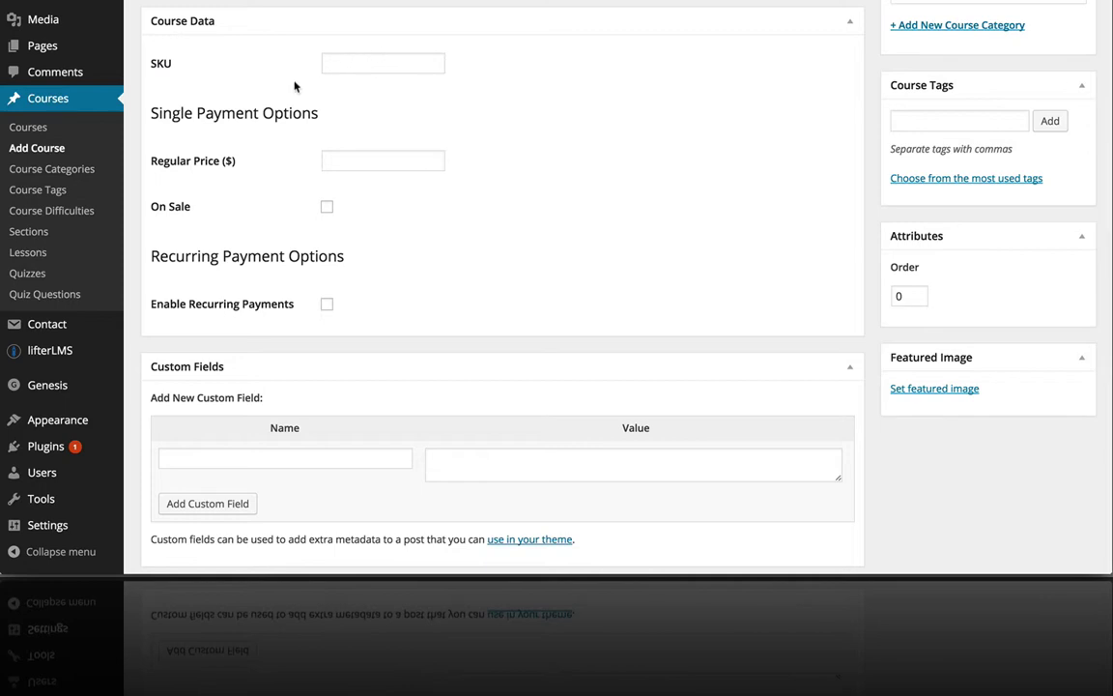
click(352, 62)
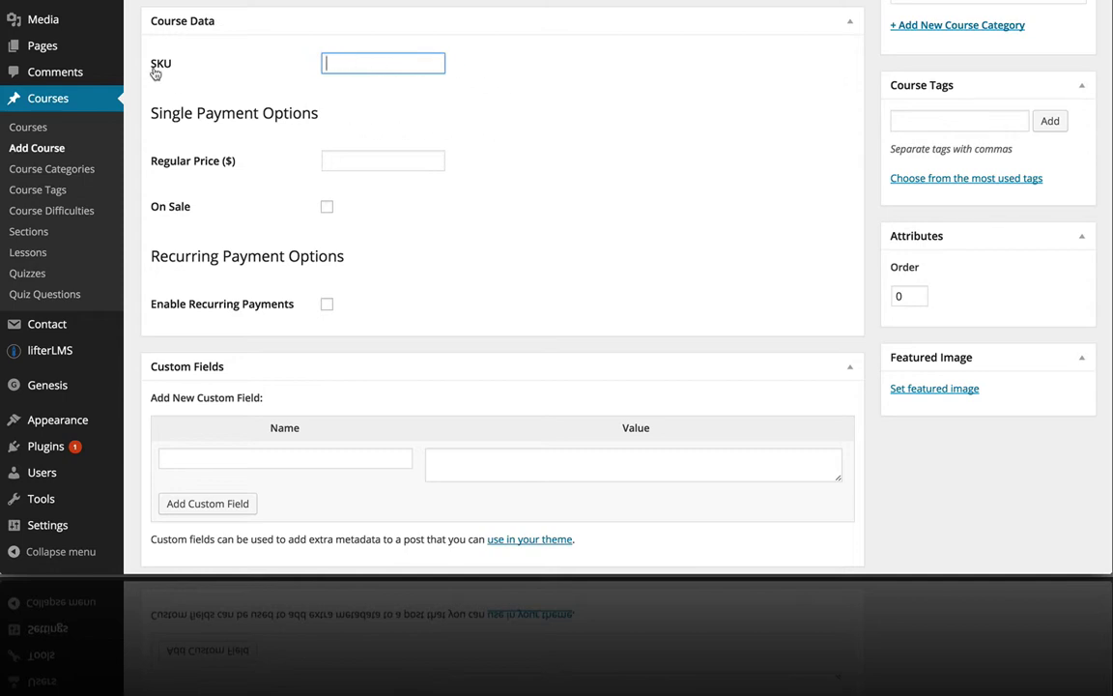
Step: Set a 50.00 regular price and put the course on sale for 40.00
scroll(231, 100, down, 2)
scroll(232, 102, down, 1)
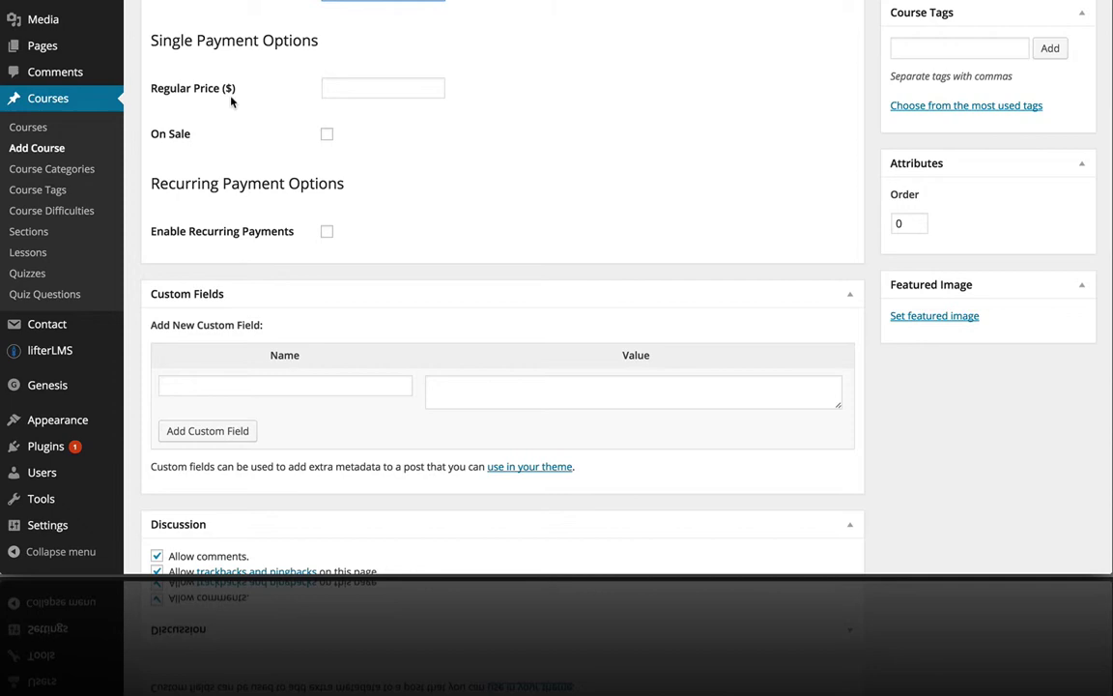
click(352, 90)
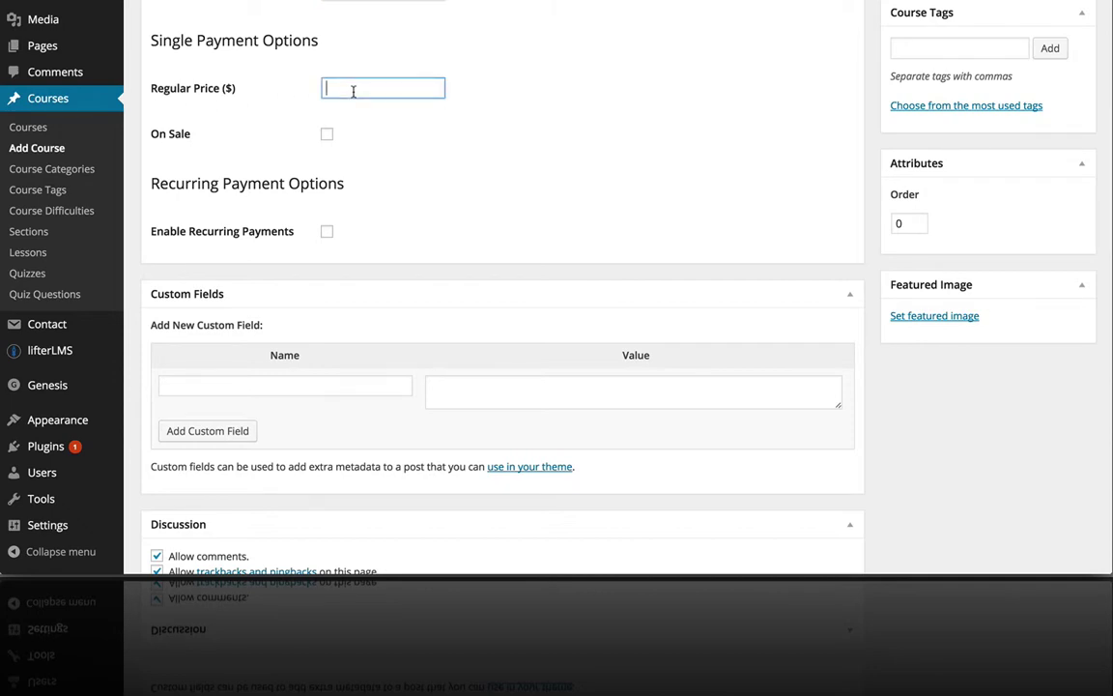
text(5)
key(BackSpace)
key(BackSpace)
click(326, 134)
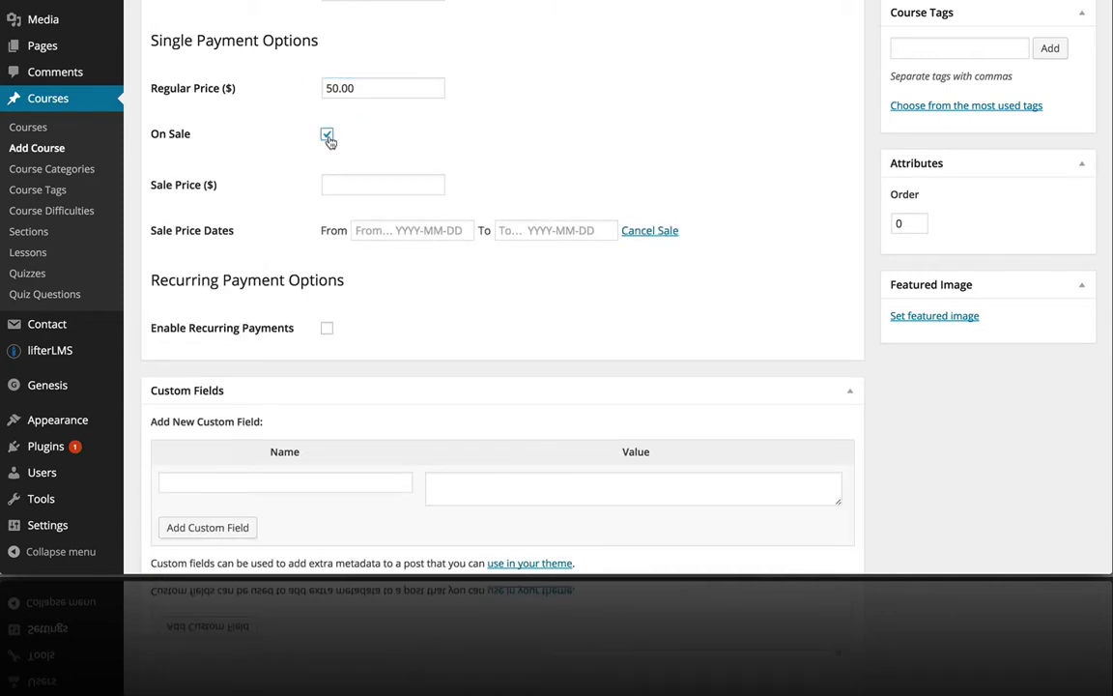
click(349, 180)
text(40.00)
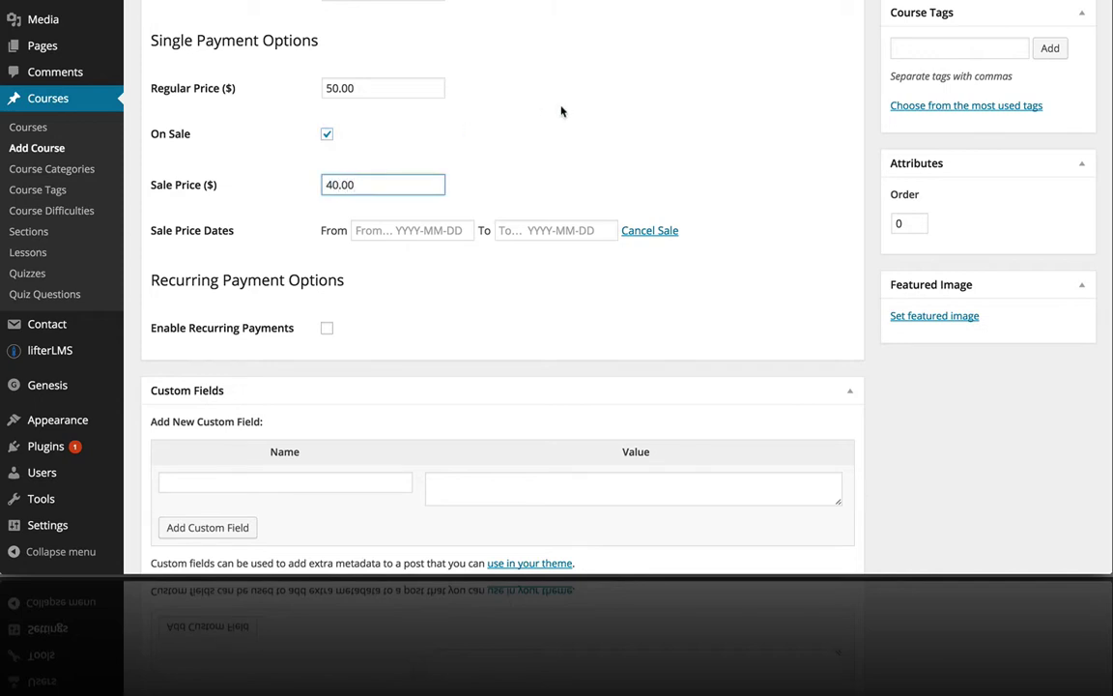
Step: Run the sale from 2015/02/18 to 2015/02/23
click(423, 234)
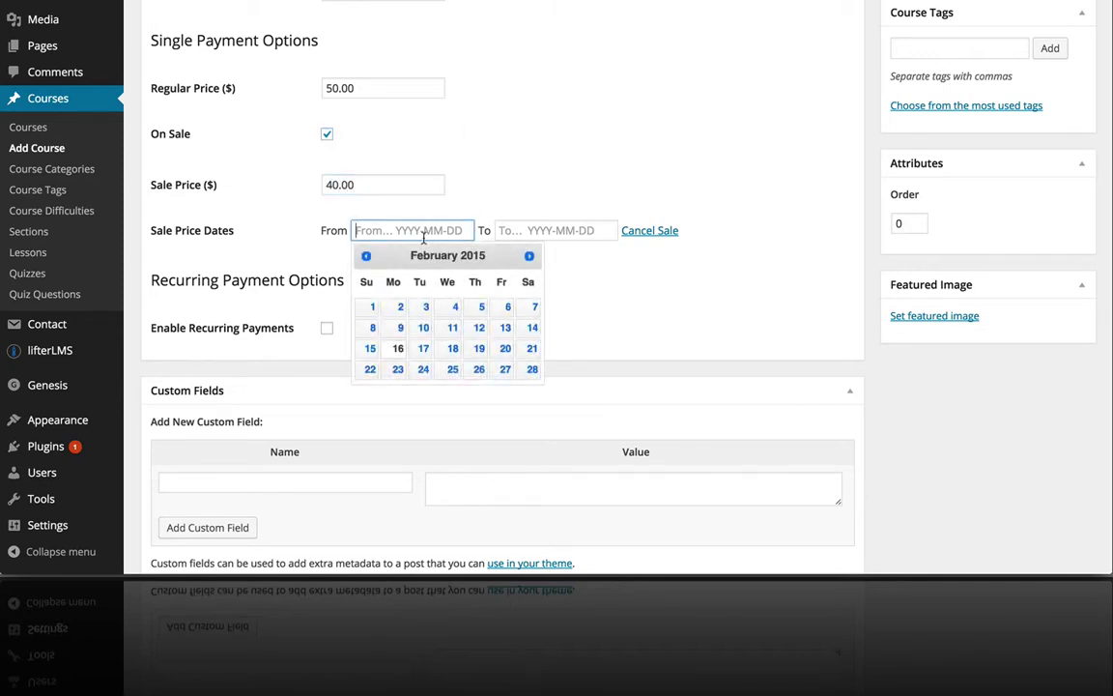
click(452, 348)
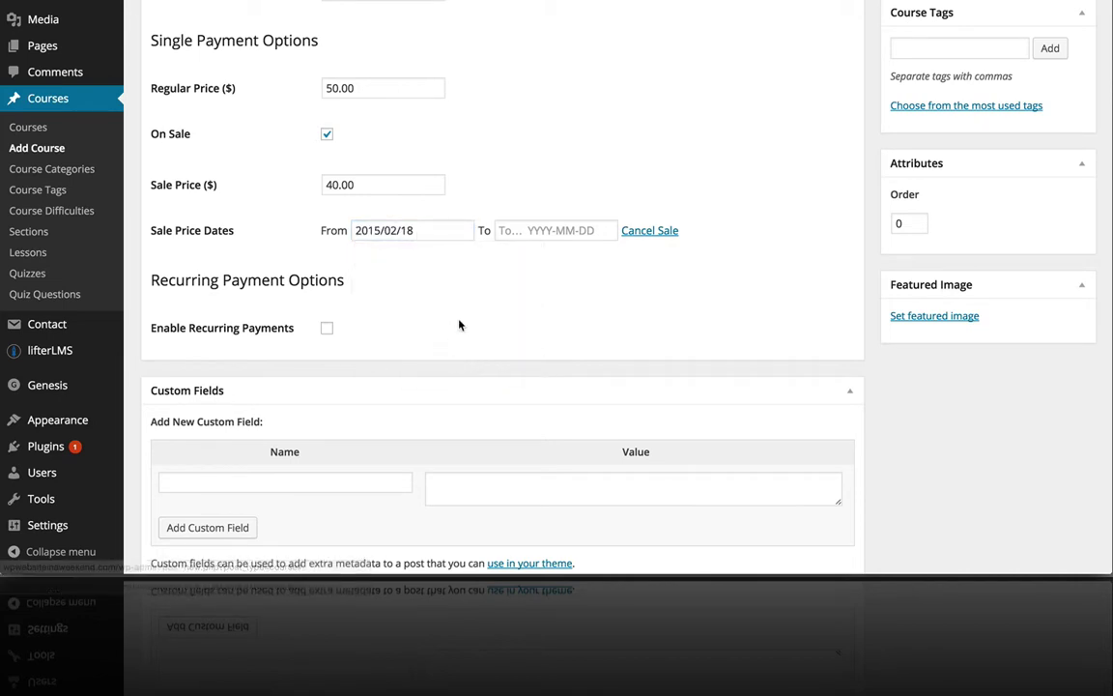
click(555, 230)
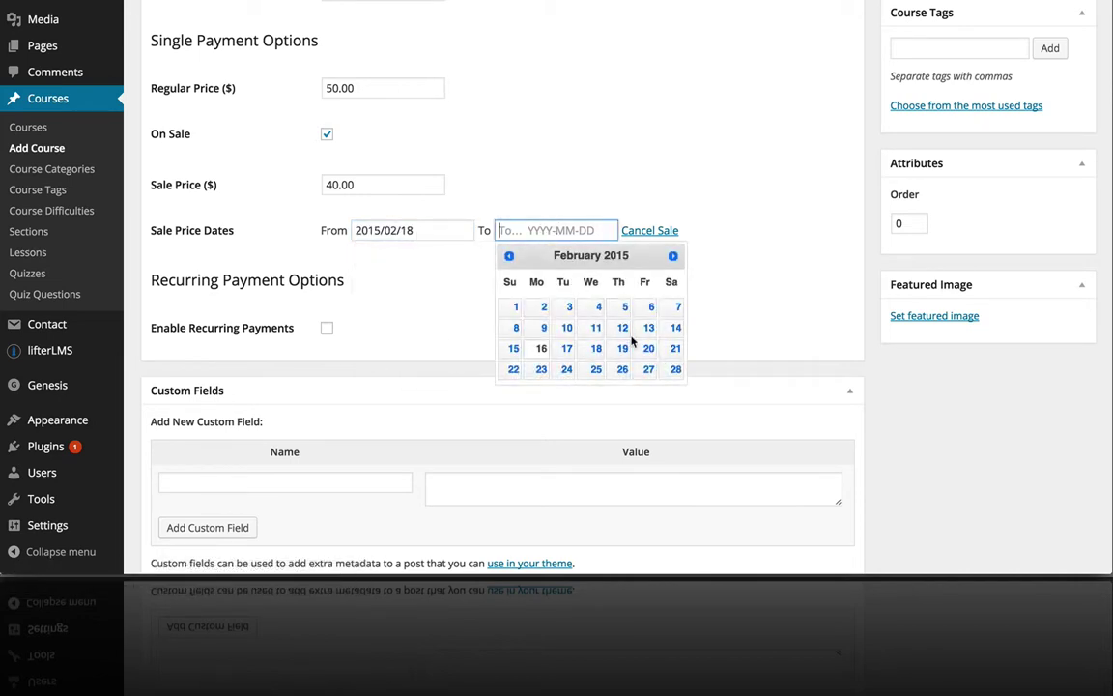
click(542, 373)
Step: Enable recurring payments with a $20.00 subscription price
scroll(510, 316, down, 1)
scroll(510, 316, down, 2)
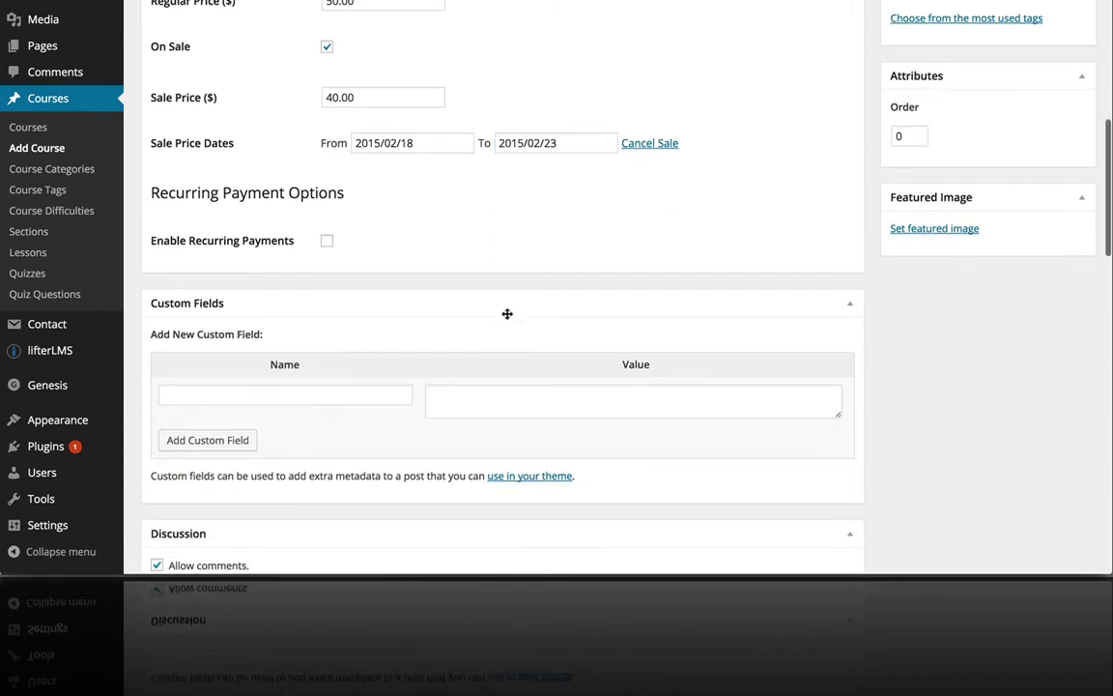
click(326, 241)
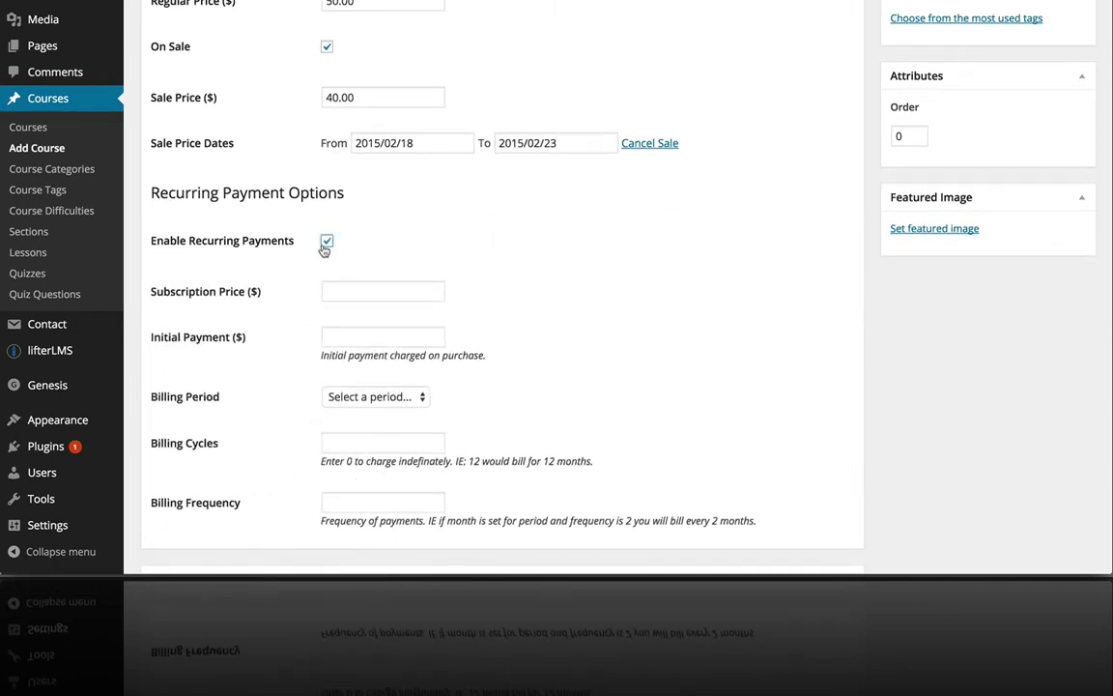
scroll(462, 299, down, 1)
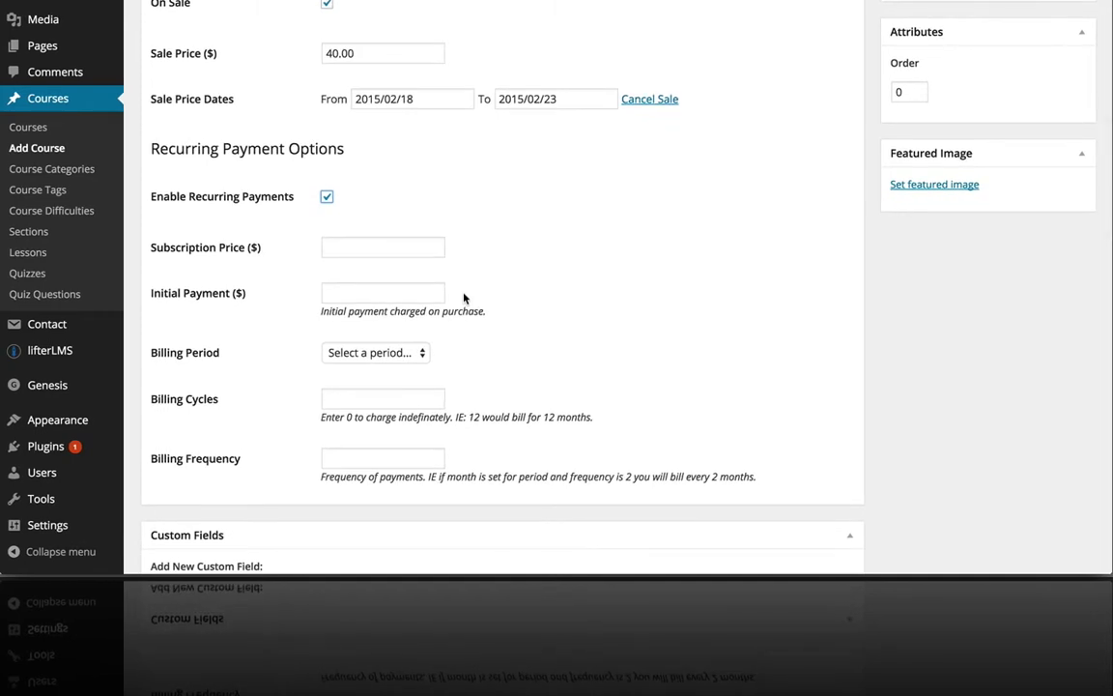
click(336, 240)
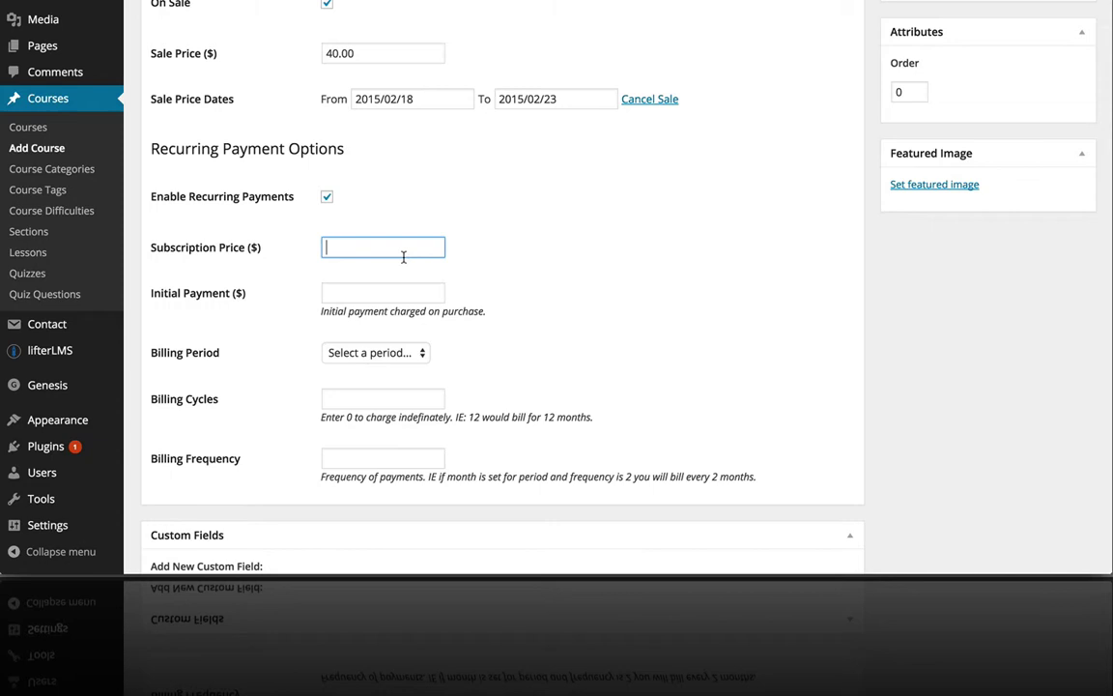
scroll(404, 256, down, 1)
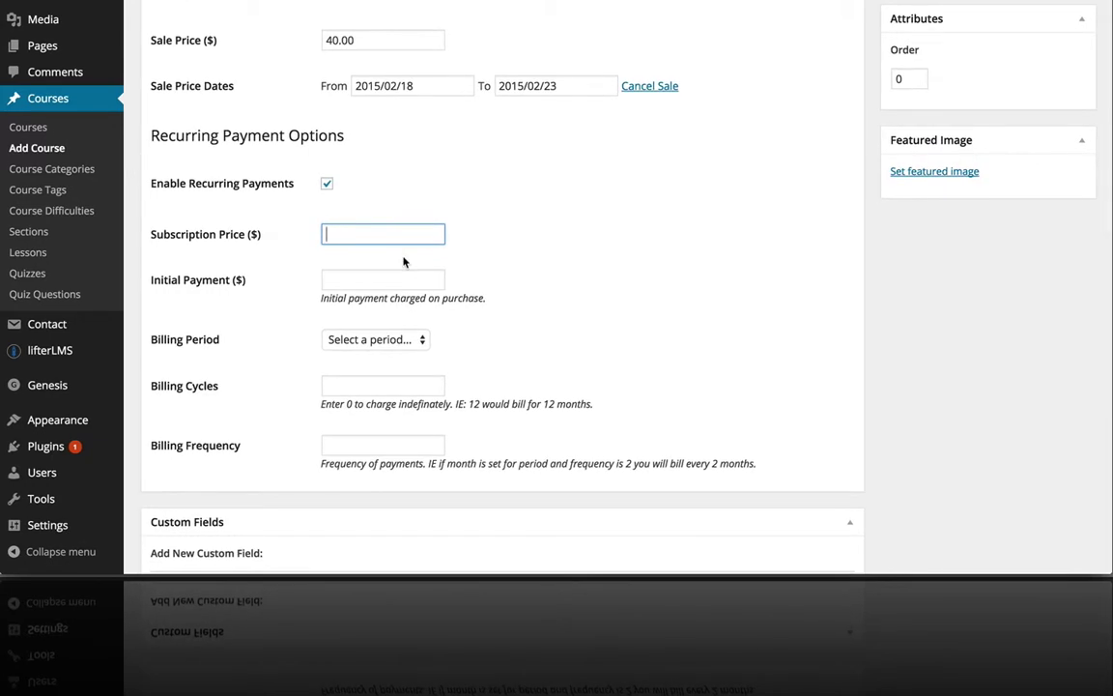
text(20.0)
Step: Set a $19.95 initial payment and a monthly billing period
click(356, 286)
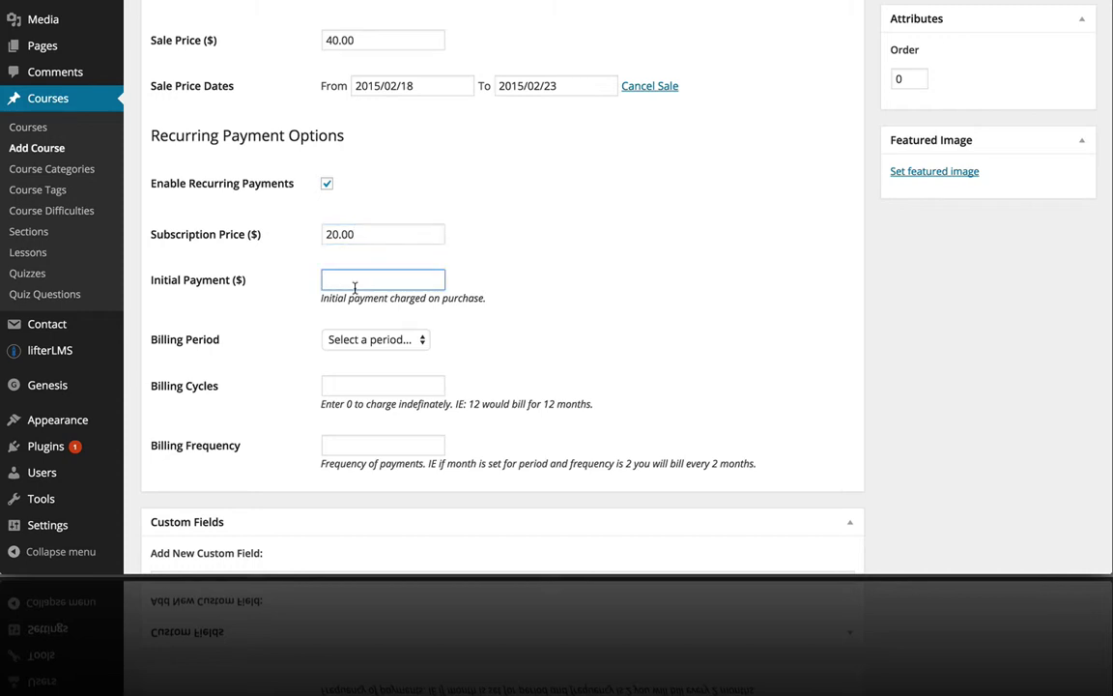
text(19.95)
click(383, 341)
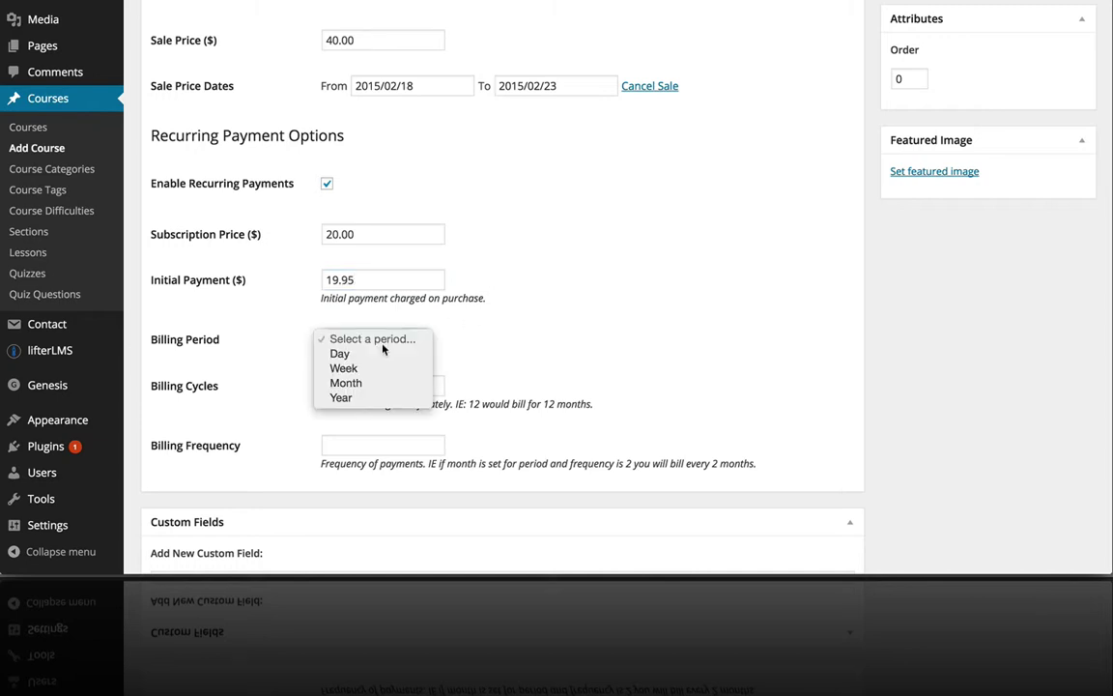
click(350, 397)
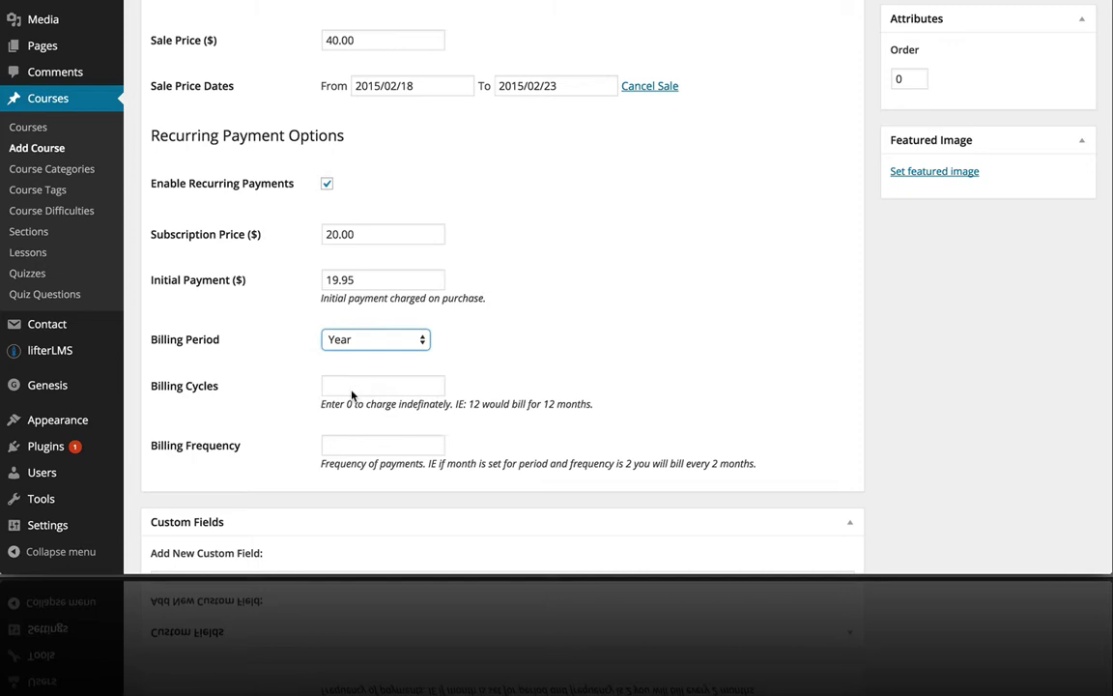
click(354, 340)
click(350, 390)
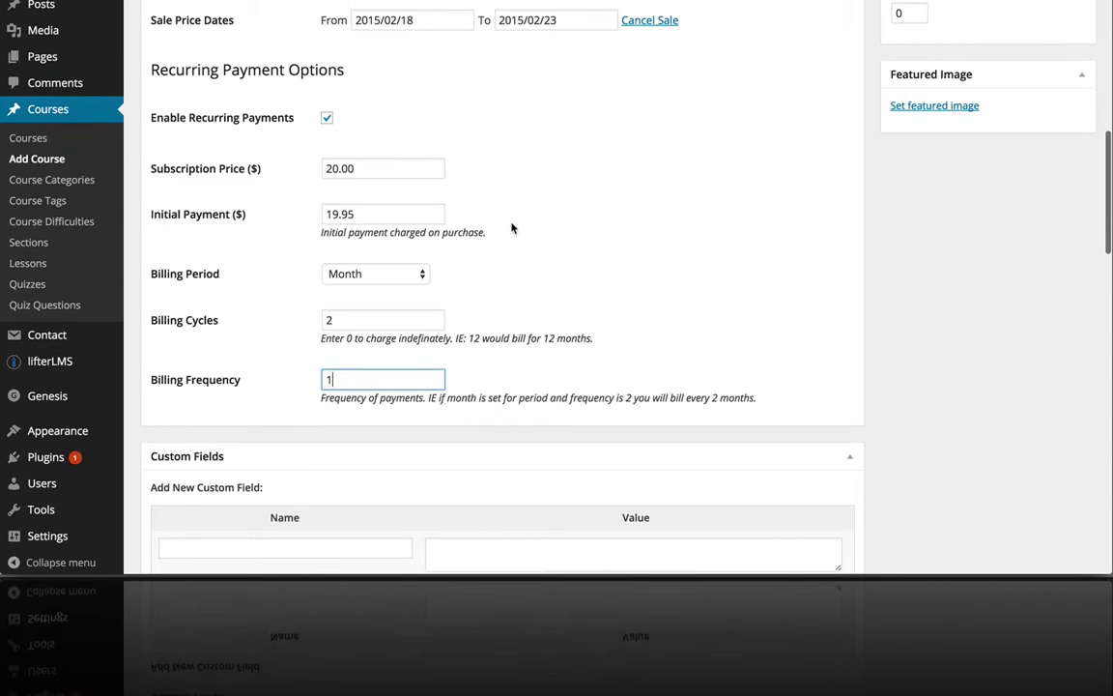
scroll(512, 227, up, 4)
scroll(512, 227, up, 1)
scroll(512, 227, up, 1)
scroll(512, 227, up, 1)
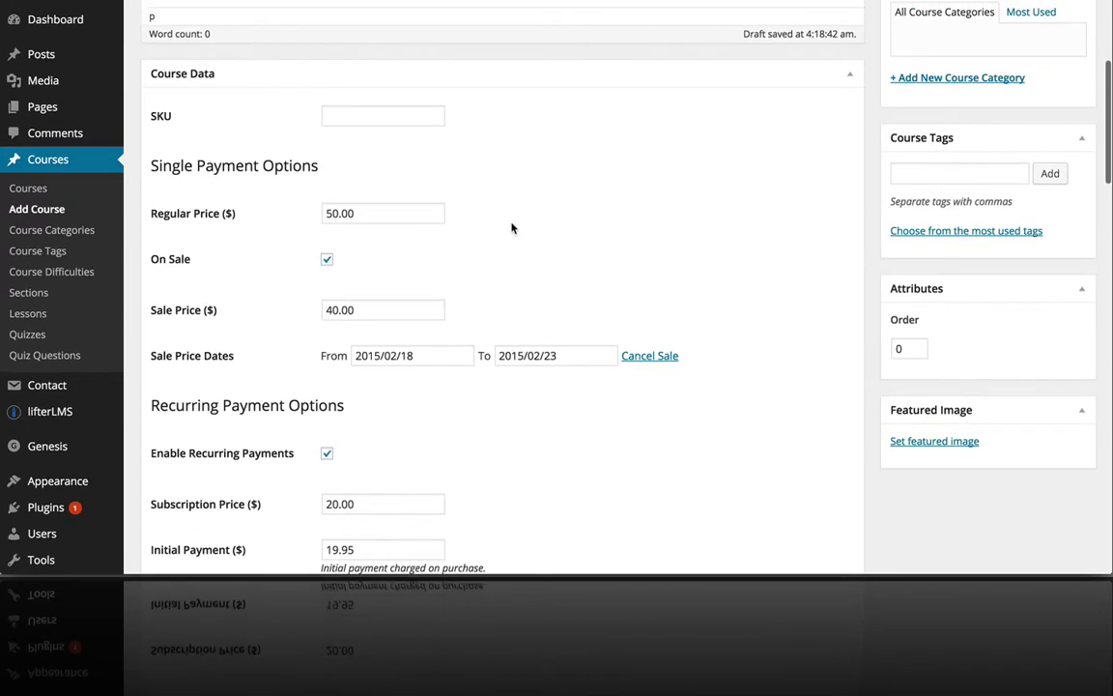
scroll(512, 227, down, 1)
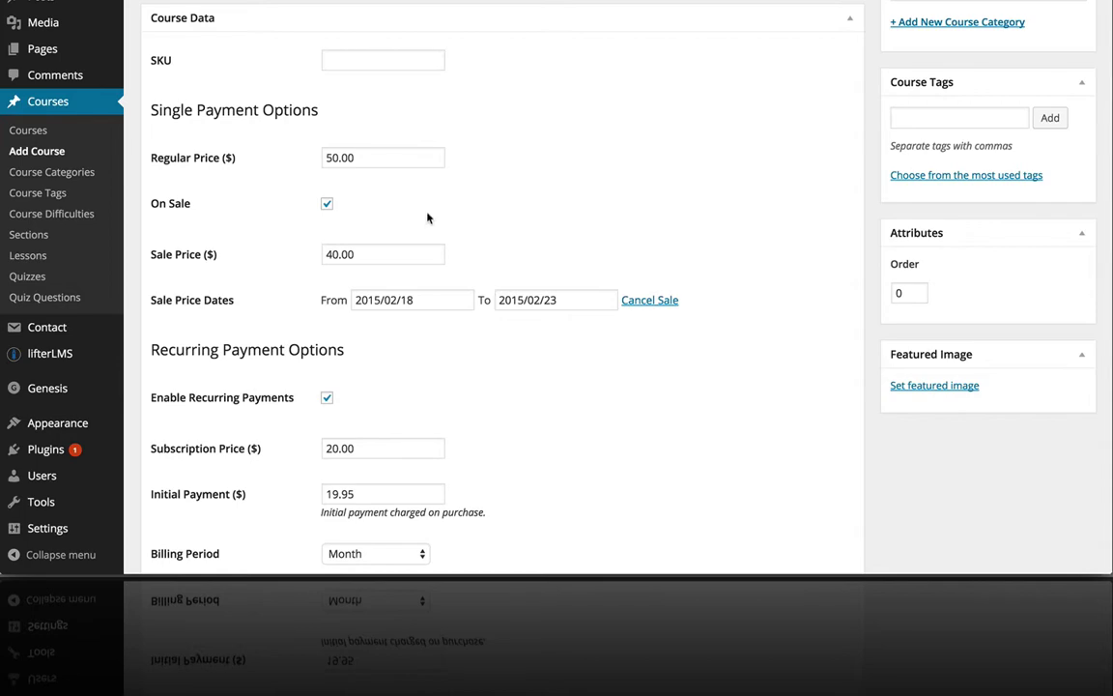
scroll(430, 215, down, 1)
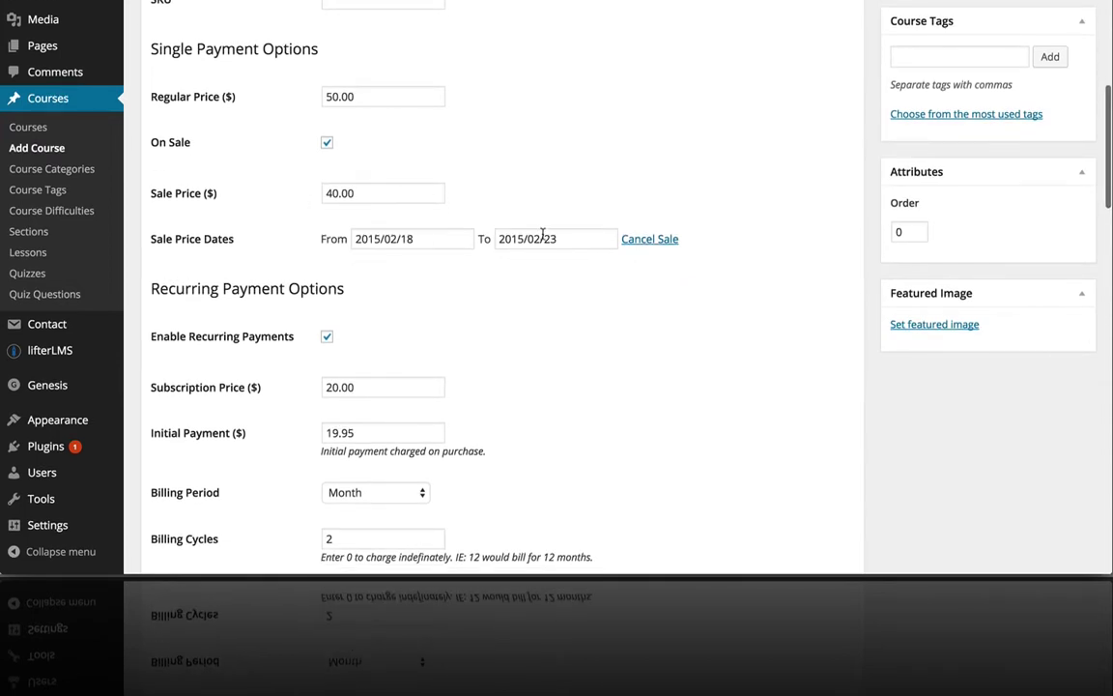
scroll(604, 389, down, 1)
scroll(605, 388, down, 2)
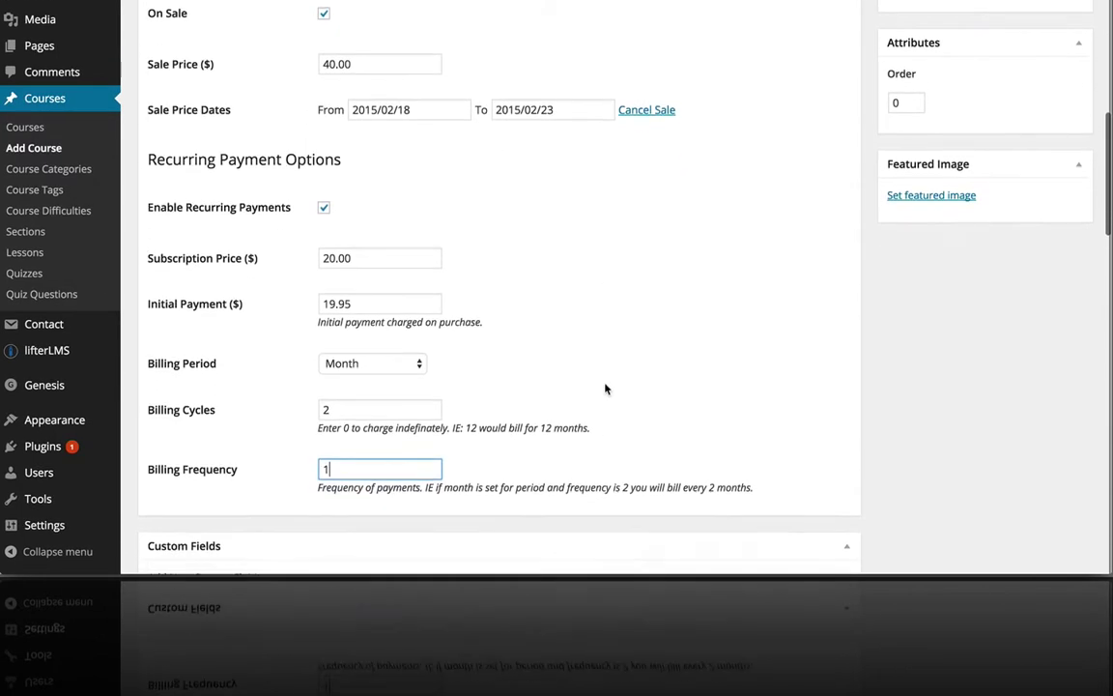
scroll(605, 386, down, 1)
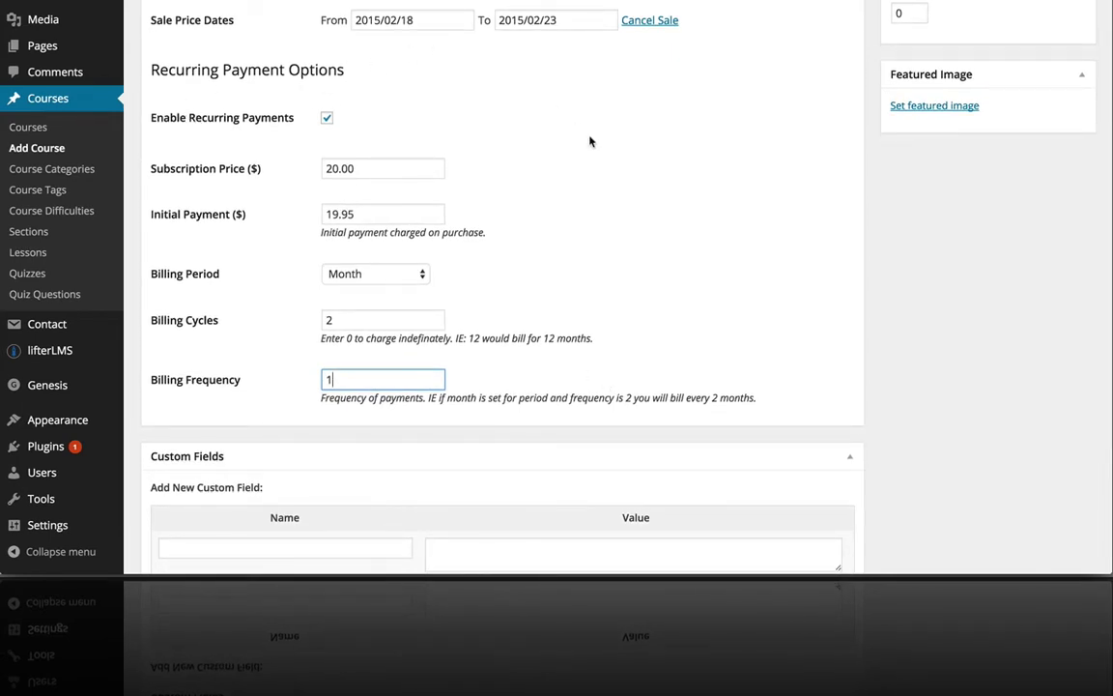
scroll(591, 142, down, 1)
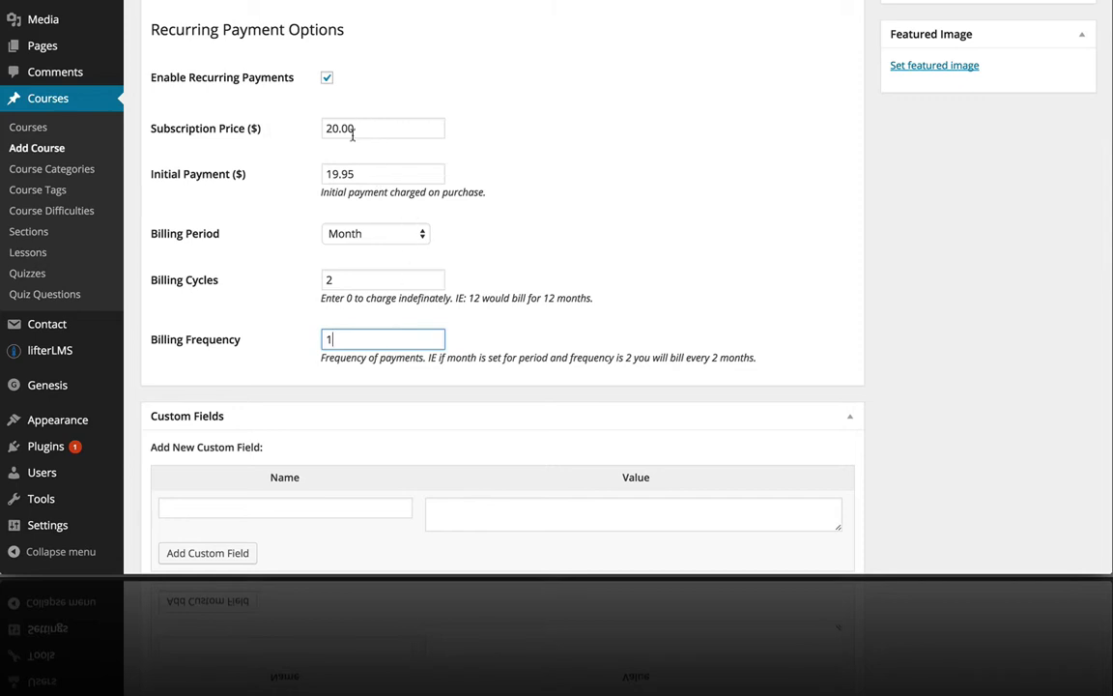
scroll(581, 193, down, 1)
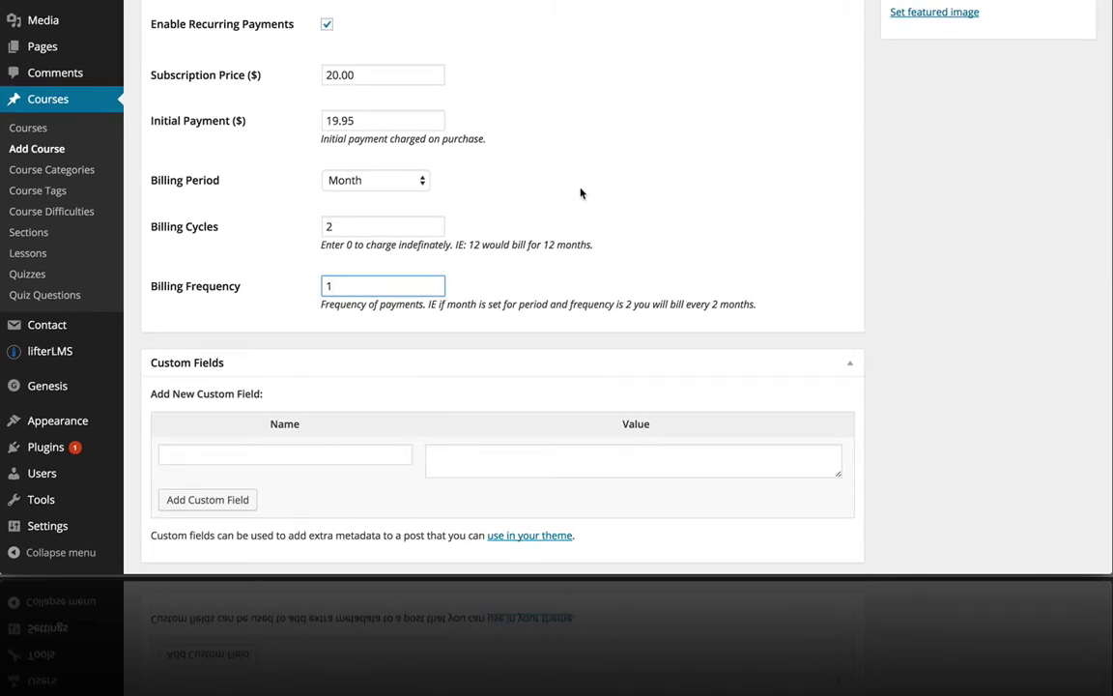
scroll(581, 193, down, 1)
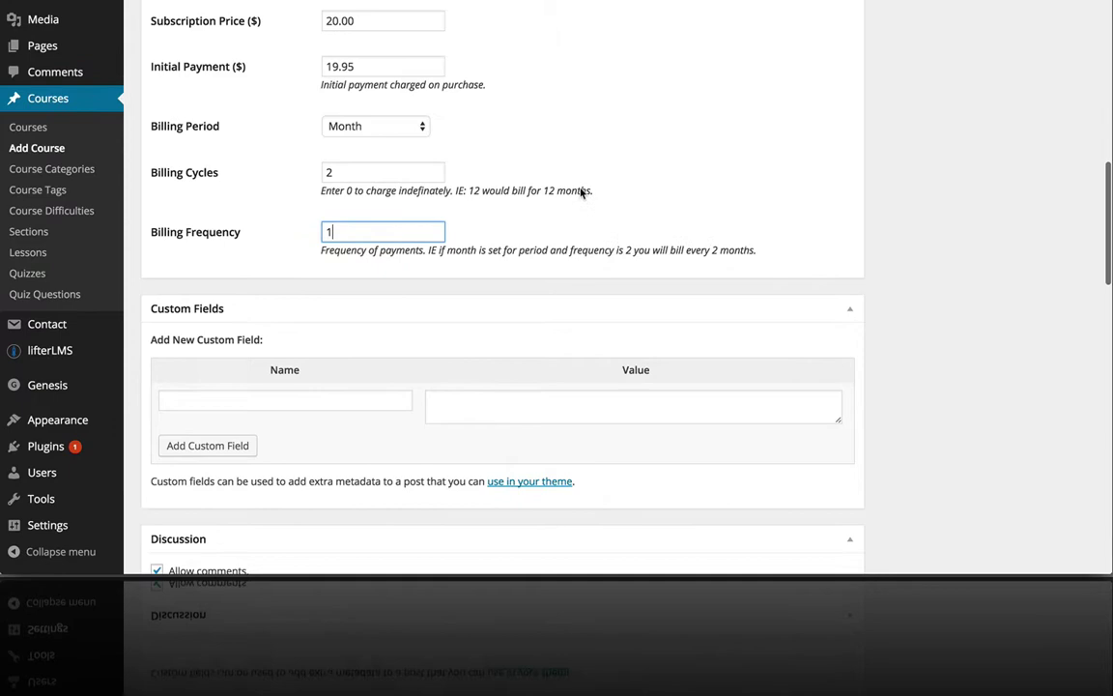
scroll(580, 193, down, 2)
scroll(581, 194, down, 2)
scroll(581, 193, down, 3)
scroll(580, 194, down, 1)
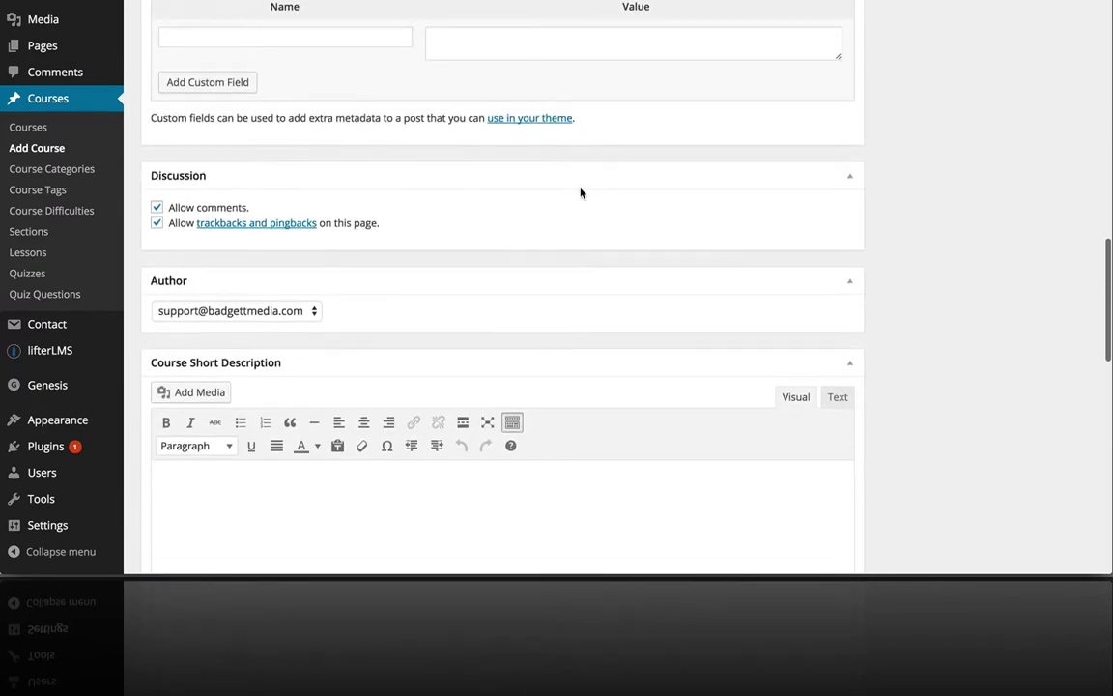
scroll(581, 193, down, 2)
Step: Write the short description 'Learn how to build a WordPress website in 2 days without knowing programming languages.'
scroll(580, 193, down, 1)
scroll(580, 193, down, 1)
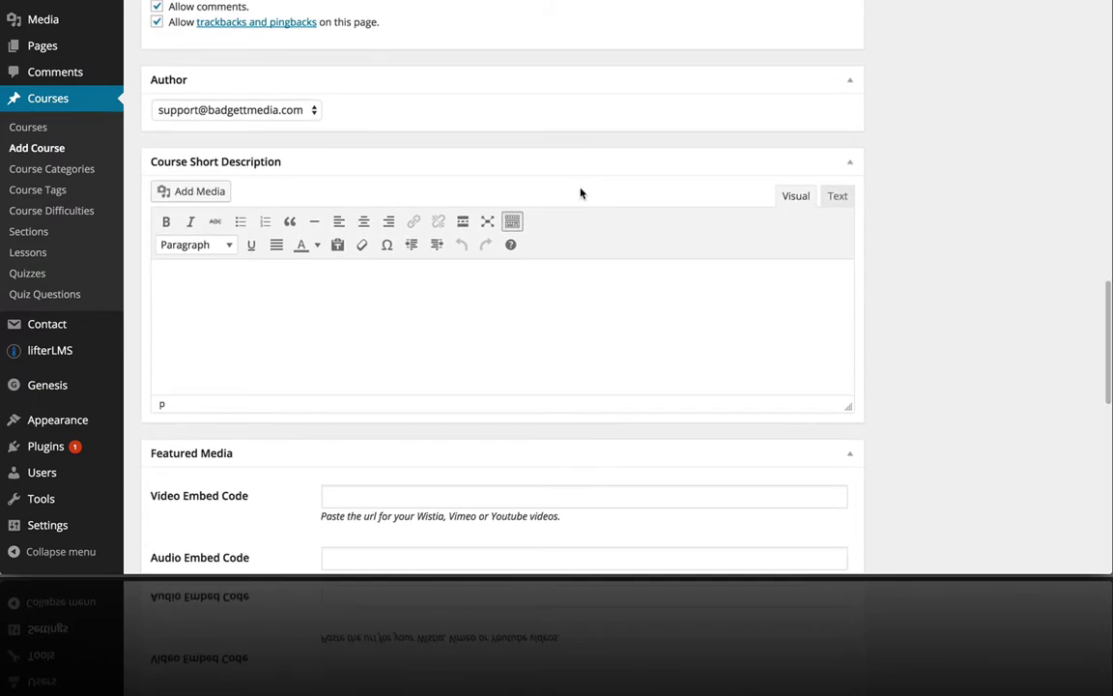
scroll(580, 193, down, 1)
click(347, 290)
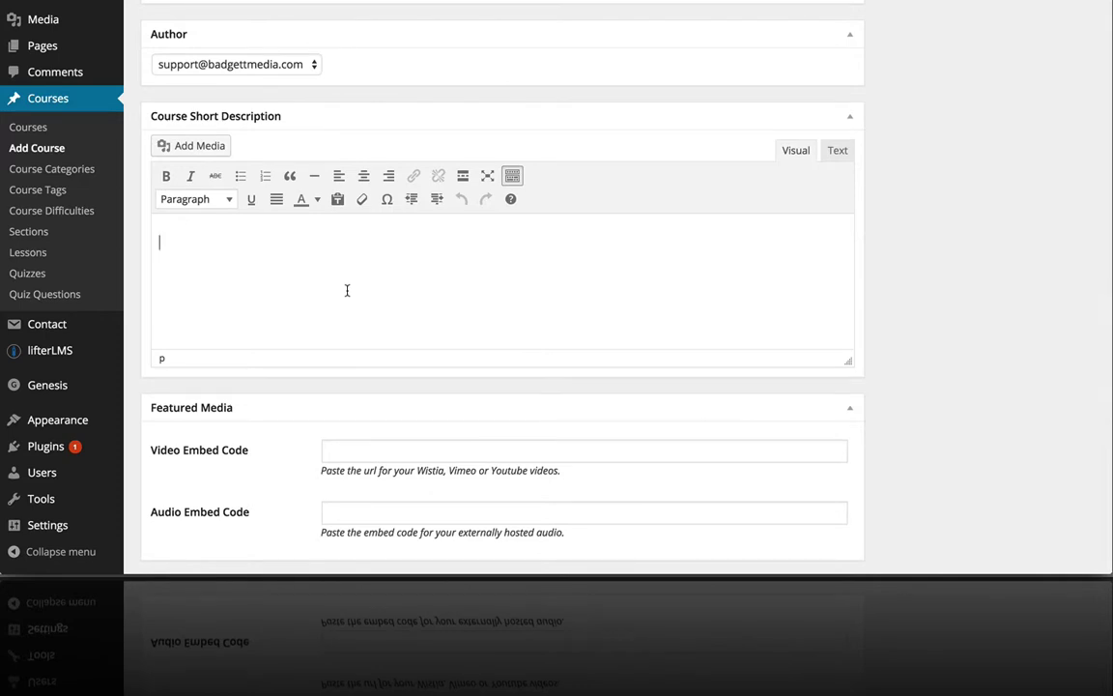
text(Learn how to build a WordPress website in 2 days without knowing programming languages.)
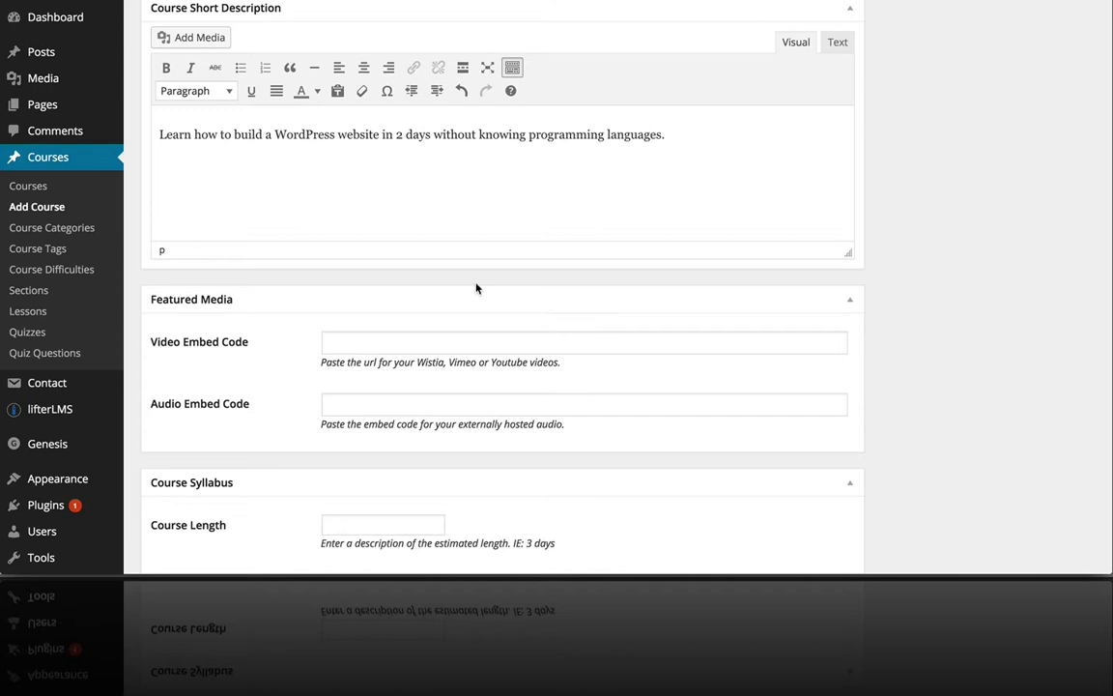
scroll(476, 288, down, 2)
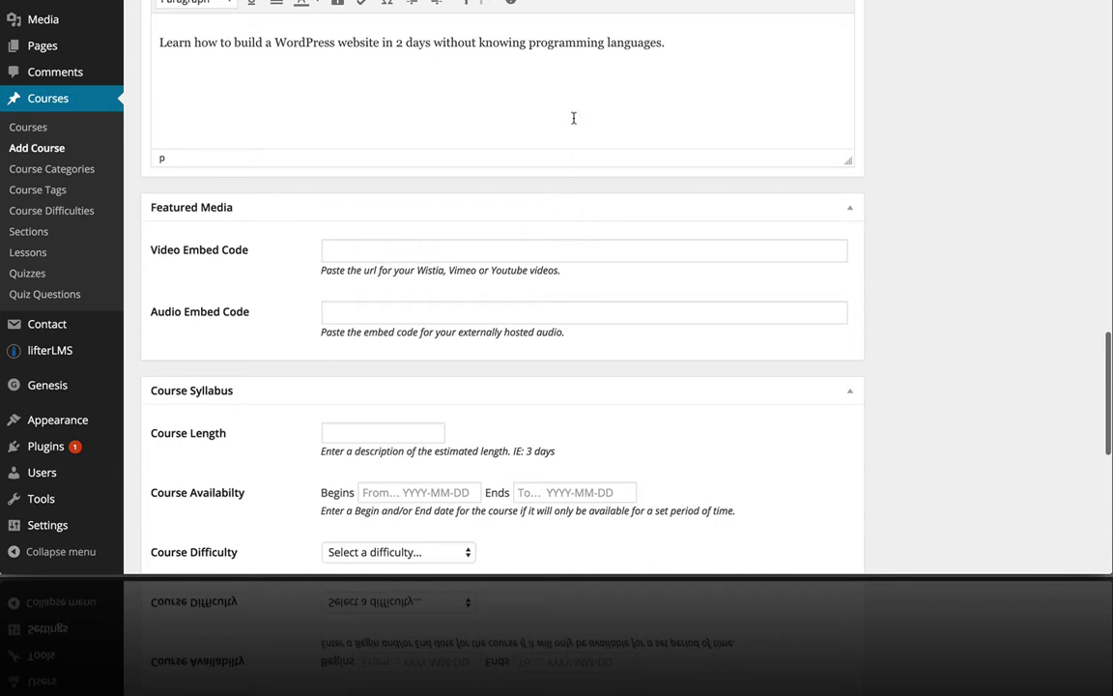
scroll(573, 118, up, 2)
scroll(574, 117, up, 2)
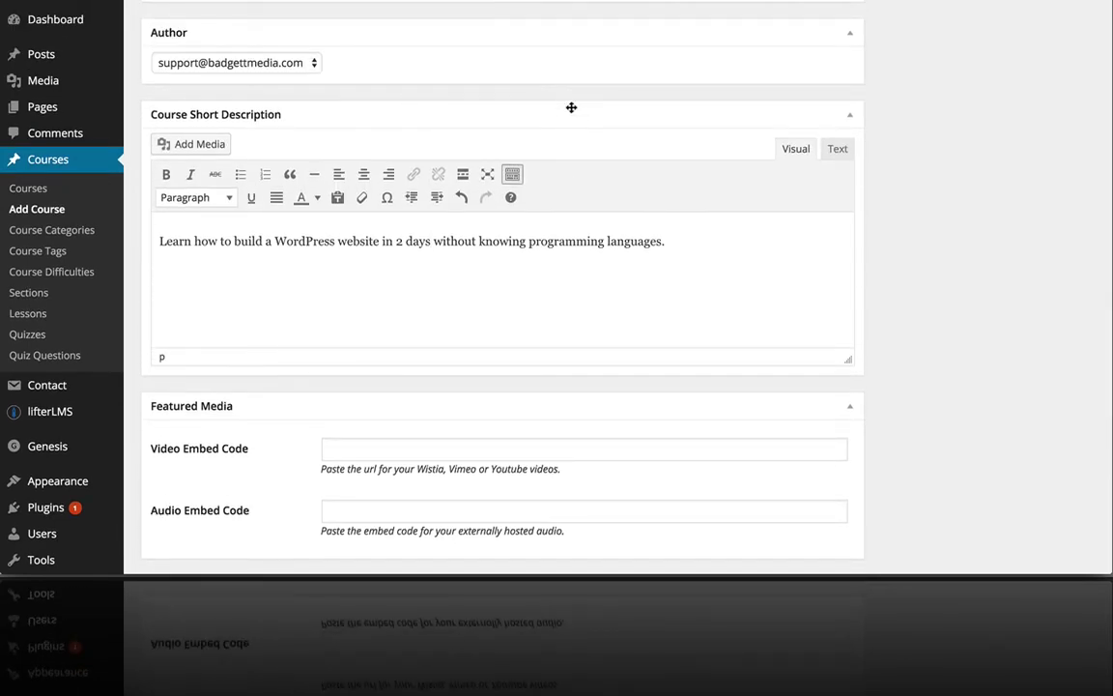
scroll(571, 107, down, 4)
scroll(572, 109, down, 2)
scroll(573, 109, down, 3)
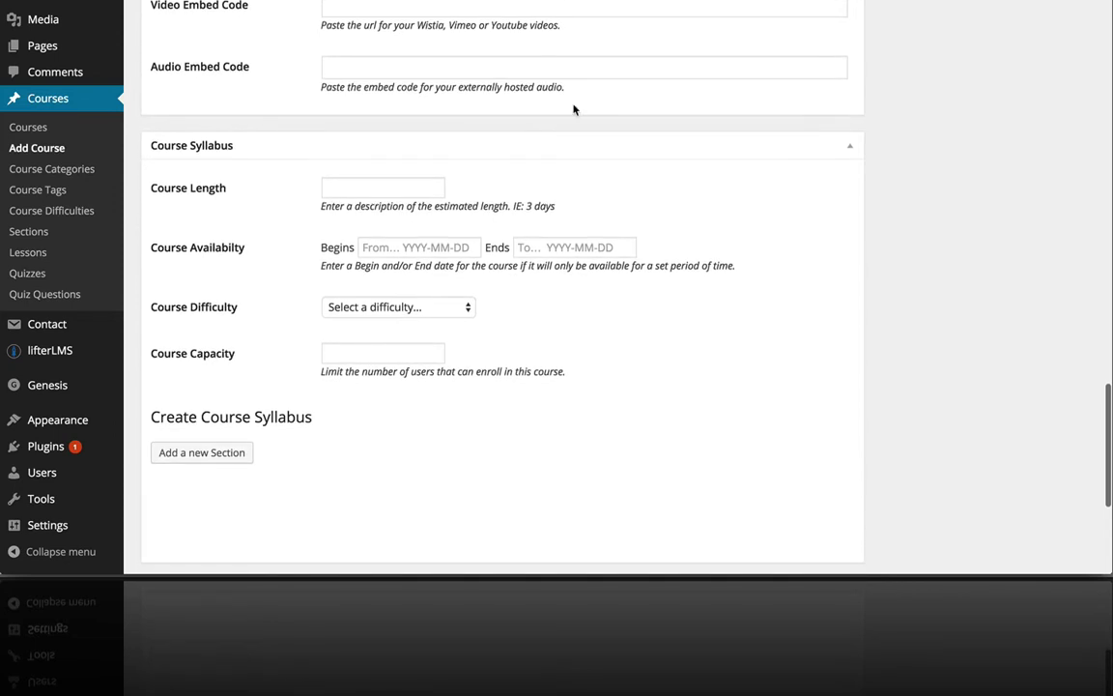
scroll(574, 106, up, 1)
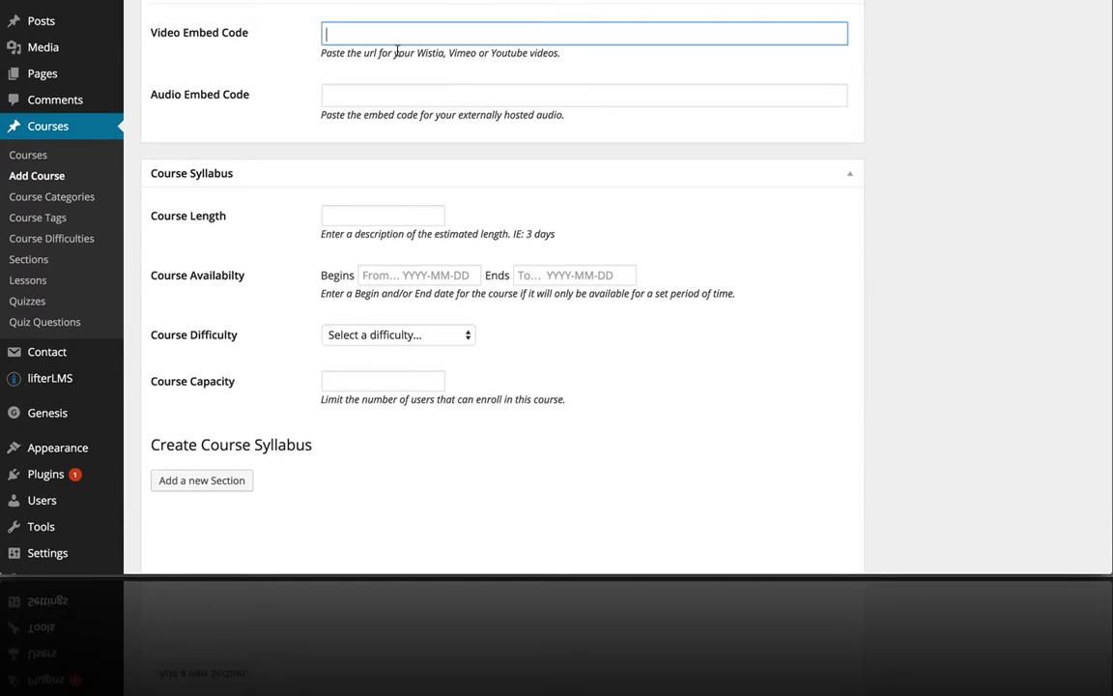
scroll(434, 136, down, 2)
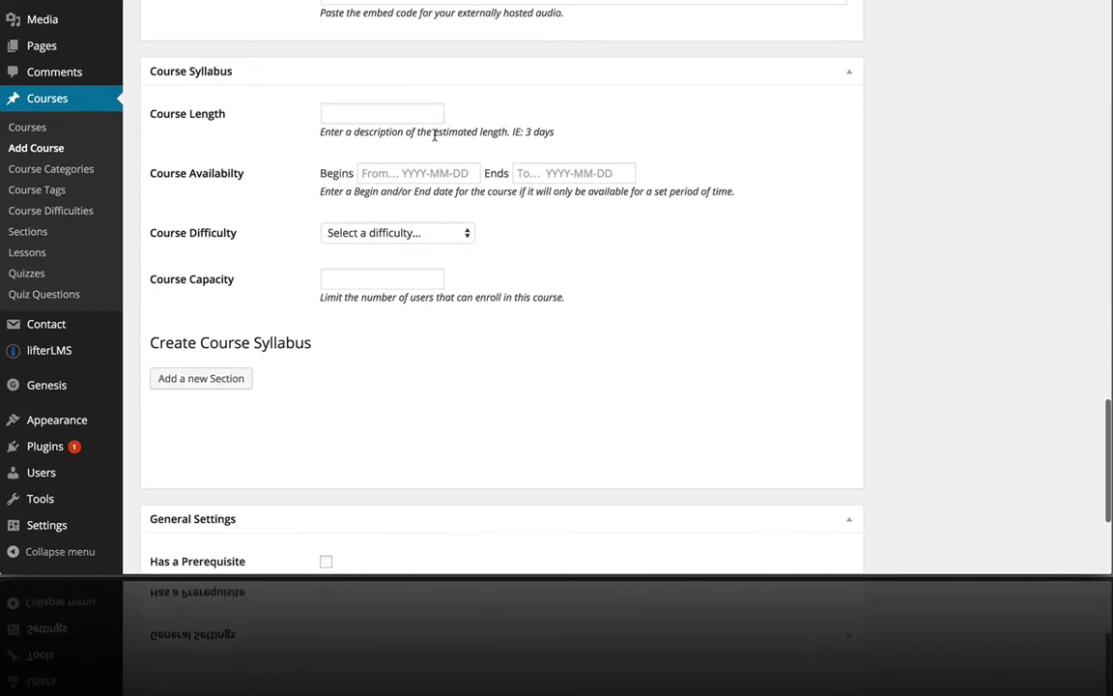
click(396, 100)
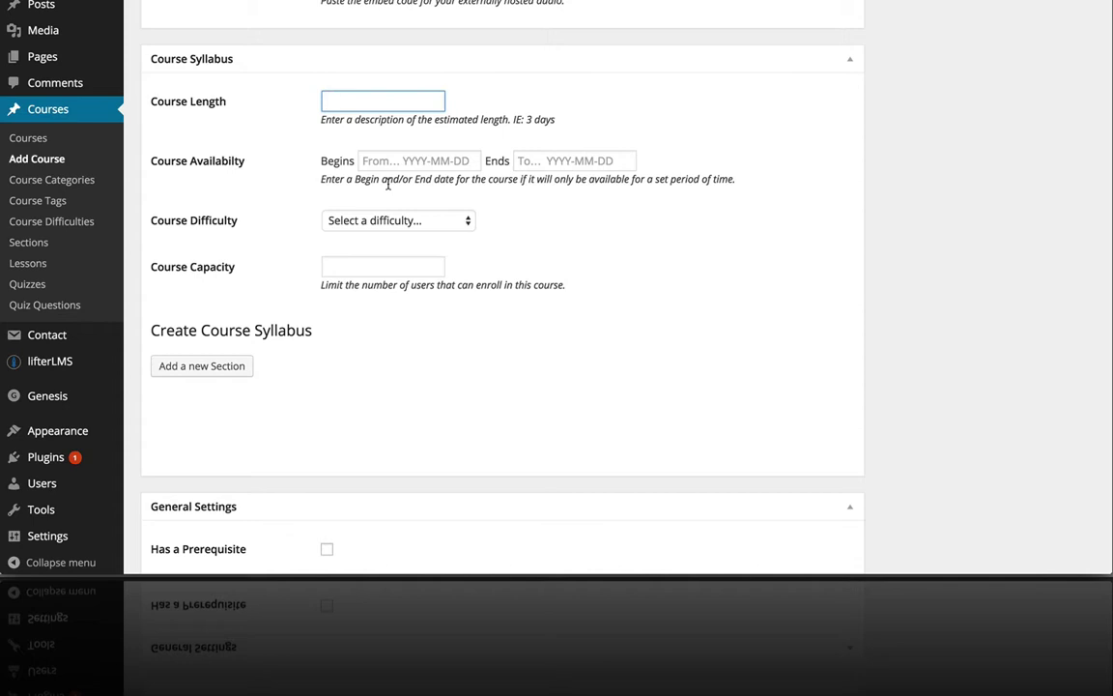
click(388, 158)
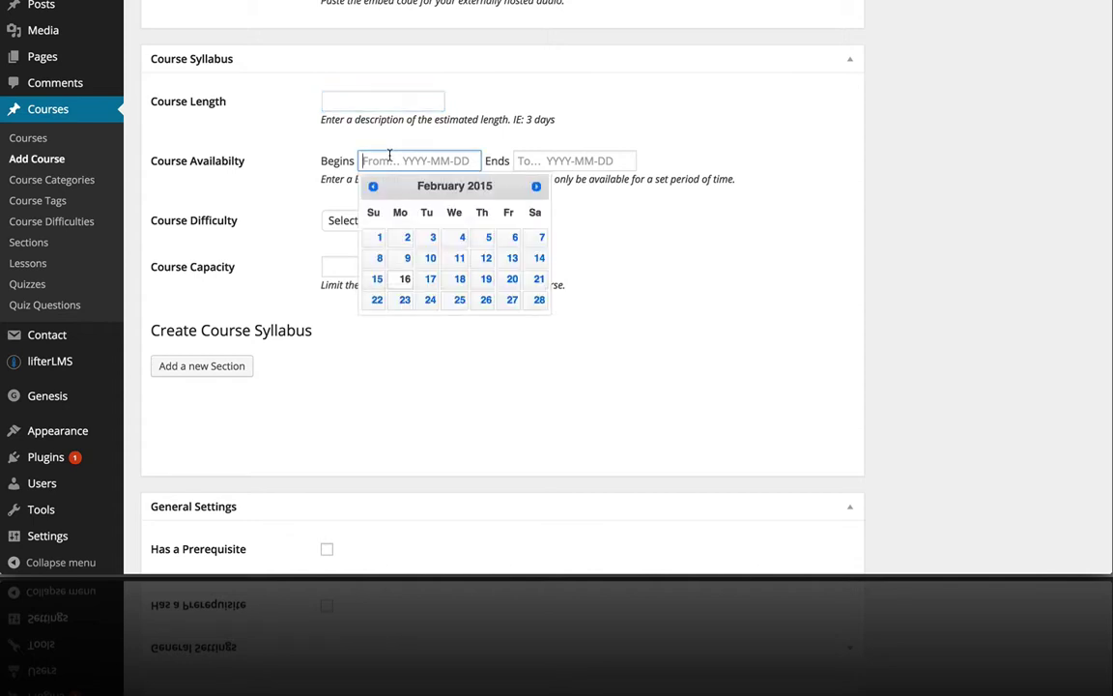
click(626, 236)
scroll(626, 236, down, 1)
click(468, 203)
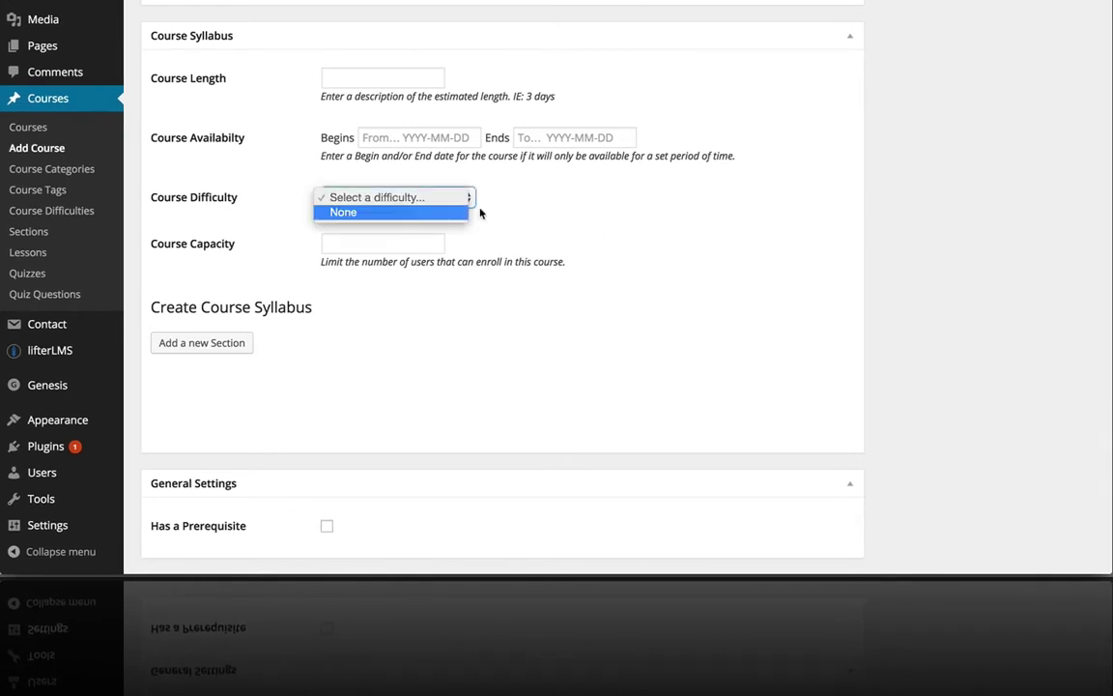
click(220, 169)
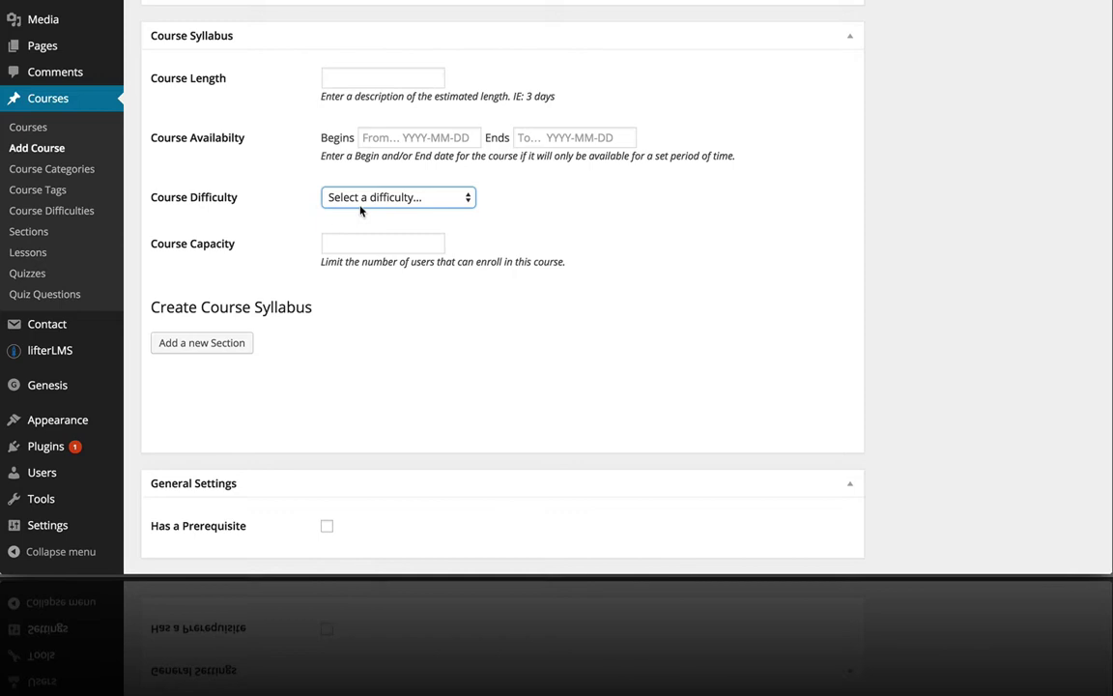
click(688, 242)
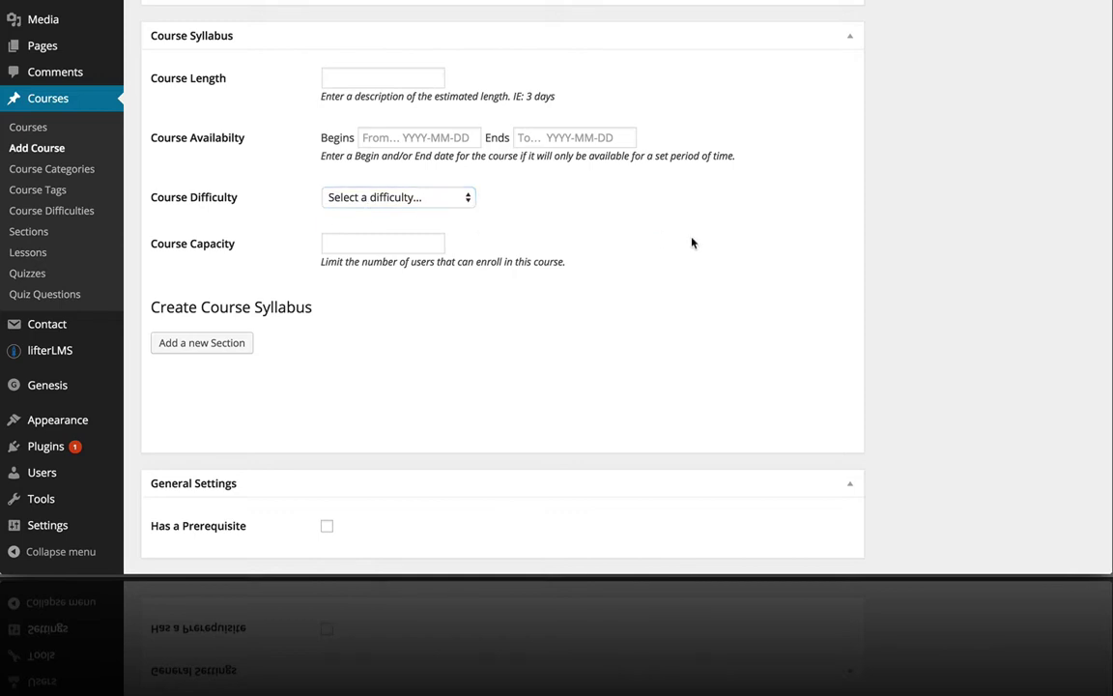
scroll(689, 242, down, 1)
click(380, 178)
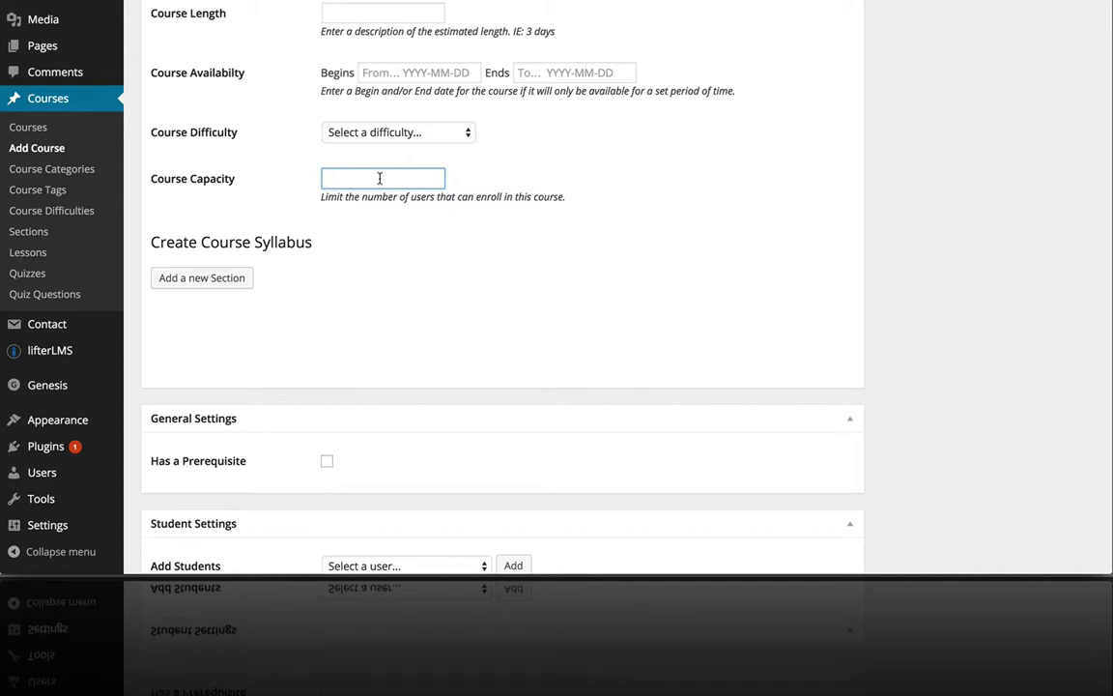
text(1,)
text(000)
drag(392, 178, 299, 172)
key(BackSpace)
scroll(463, 262, down, 1)
scroll(464, 262, down, 1)
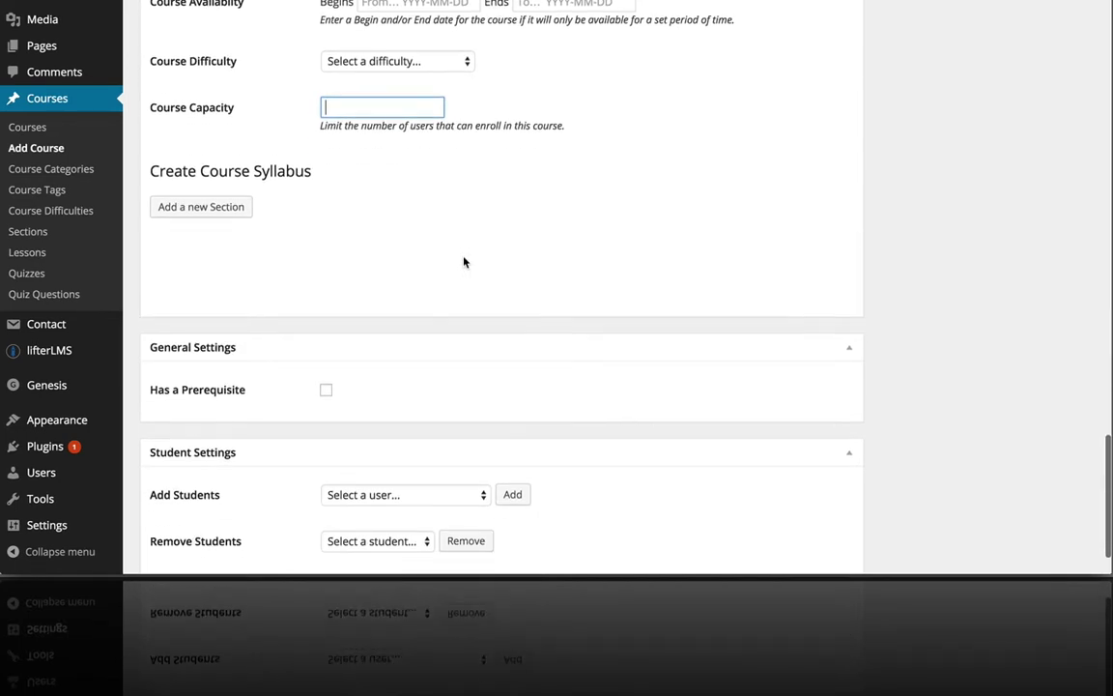
scroll(464, 262, down, 1)
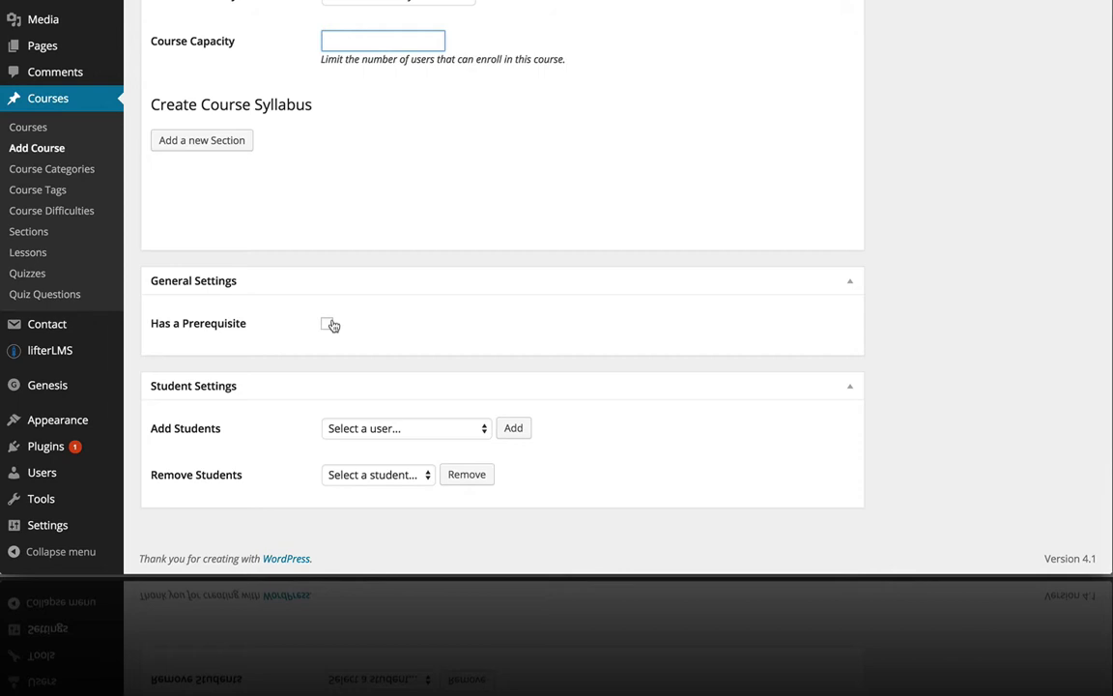
click(328, 324)
scroll(427, 316, down, 2)
click(394, 474)
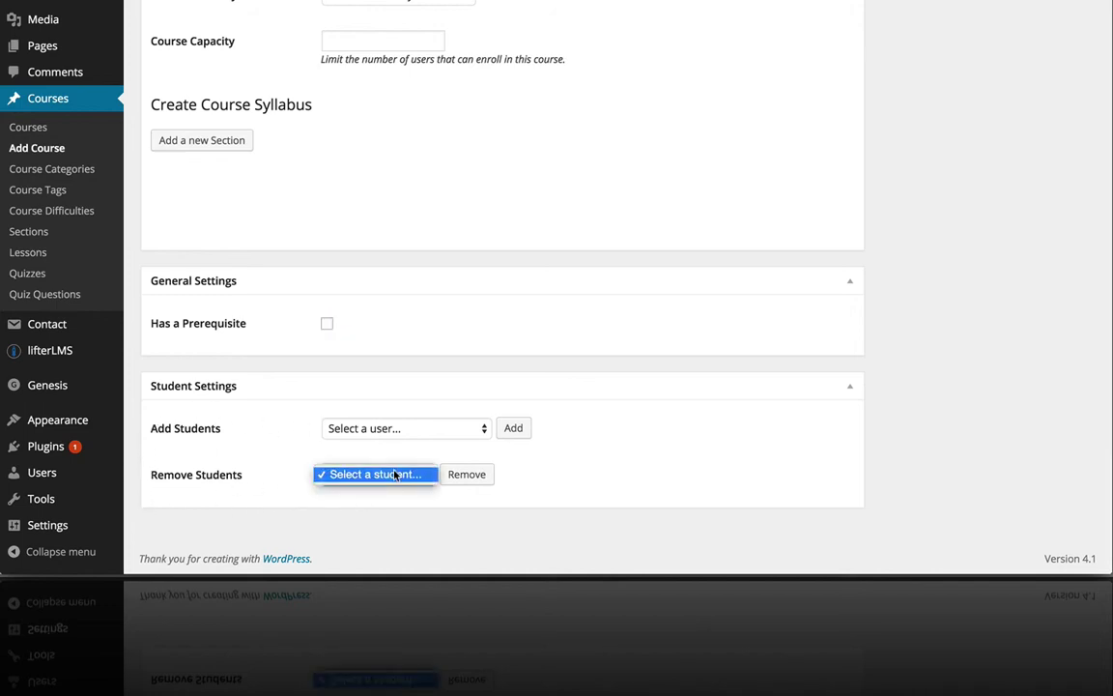
click(286, 467)
scroll(683, 144, up, 2)
scroll(684, 142, up, 4)
scroll(684, 142, up, 3)
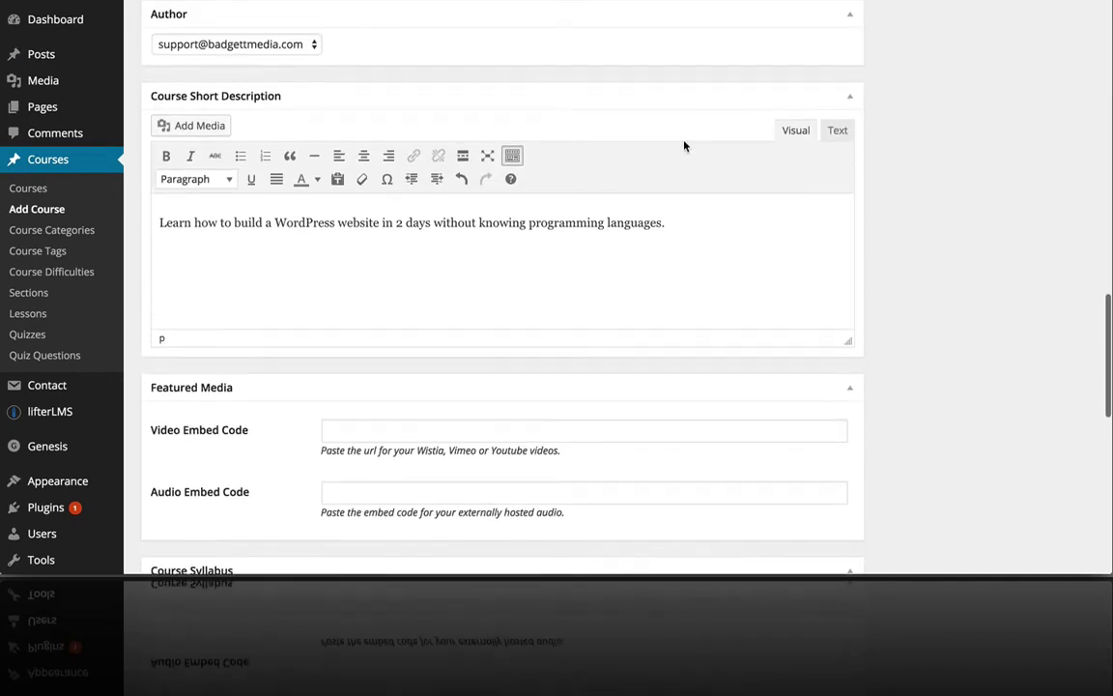
Step: Paste three paragraphs of Lorem ipsum text into the course's main editor body
scroll(686, 144, up, 1)
scroll(688, 167, up, 3)
scroll(688, 167, up, 2)
scroll(687, 167, up, 3)
scroll(688, 167, up, 3)
scroll(688, 168, up, 2)
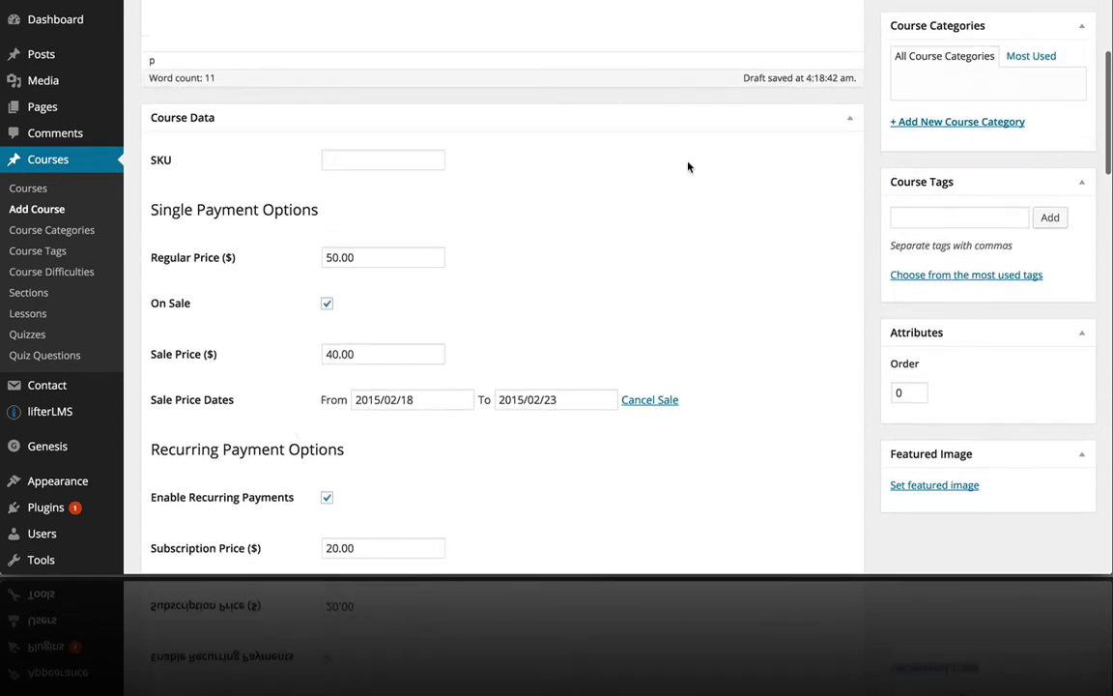
scroll(688, 167, up, 4)
click(321, 232)
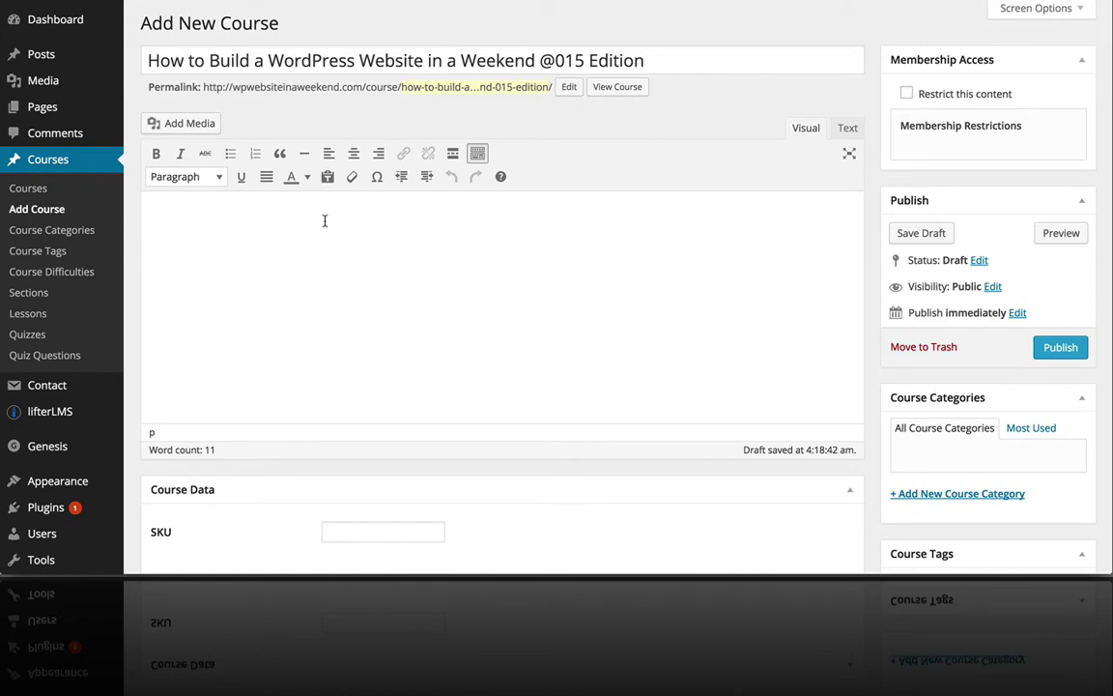
text(Lorem ipsum dolor sit amet, consectetur adipiscing elit. Ut scelerisque cursus mi. Pellentesque egestas aliquam feugiat. Integer aliquet nisi nulla, id venenatis lorem faucibus at. Cras interdum purus ac ornare convallis. Mauris tincidunt, odio vitae tristique egestas, orci ligula pharetra mauris, ac iaculis arcu sem at neque. Vivamus luctus nisi eget pretium lacinia. Morbi tincidunt elit vel fermentum dignissim. Fusce dapibus mollis nunc. Vestibulum ut ornare neque. Donec quis auctor est. Nullam elementum non tortor vitae tristique. Aliquam feugiat, quam quis ultrices commodo, metus odio efficitur magna, ac sodales nunc libero in dolor. Nulla eros arcu, finibus id risus ut, posuere molestie orci.  Maecenas aliquam, quam efficitur tristique malesuada, ipsum dui luctus lorem, eleifend aliquam dolor nibh quis turpis. Integer sagittis quam elit, eget congue felis venenatis quis. Phasellus vel purus in magna placerat vulputate vel id tellus. Phasellus nec scelerisque erat, sed lobortis urna. Sed ultrices nulla ac laoreet sagittis. Nulla at venenatis neque. Interdum et malesuada fames ac ante ipsum primis in faucibus. Pellentesque sed tristique urna. Aenean quis enim porttitor, elementum lacus in, tempor metus.  Aliquam consectetur mauris est, non tempus nisi pellentesque eu. Proin nec facilisis arcu. Suspendisse a nunc id lacus imperdiet egestas. Ut eget mauris ligula. Praesent feugiat eget lectus a maximus. Sed tristique nisl sed est vestibulum eleifend. Integer vel sem in ligula pulvinar mollis nec hendrerit libero. Cum sociis natoque penatibus et magnis dis parturient montes, nascetur ridiculus mus. Maecenas ut ipsum odio. Curabitur odio purus, consectetur non ultricies dapibus, ultricies vitae nunc.)
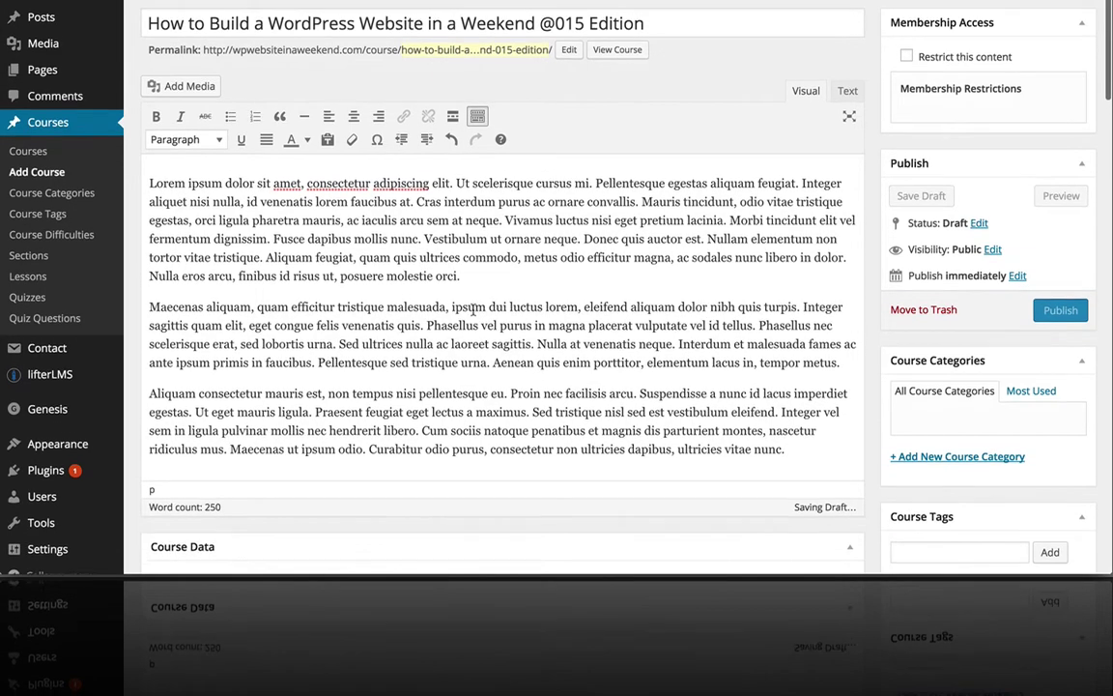
scroll(473, 309, down, 3)
scroll(473, 310, down, 5)
scroll(473, 311, down, 3)
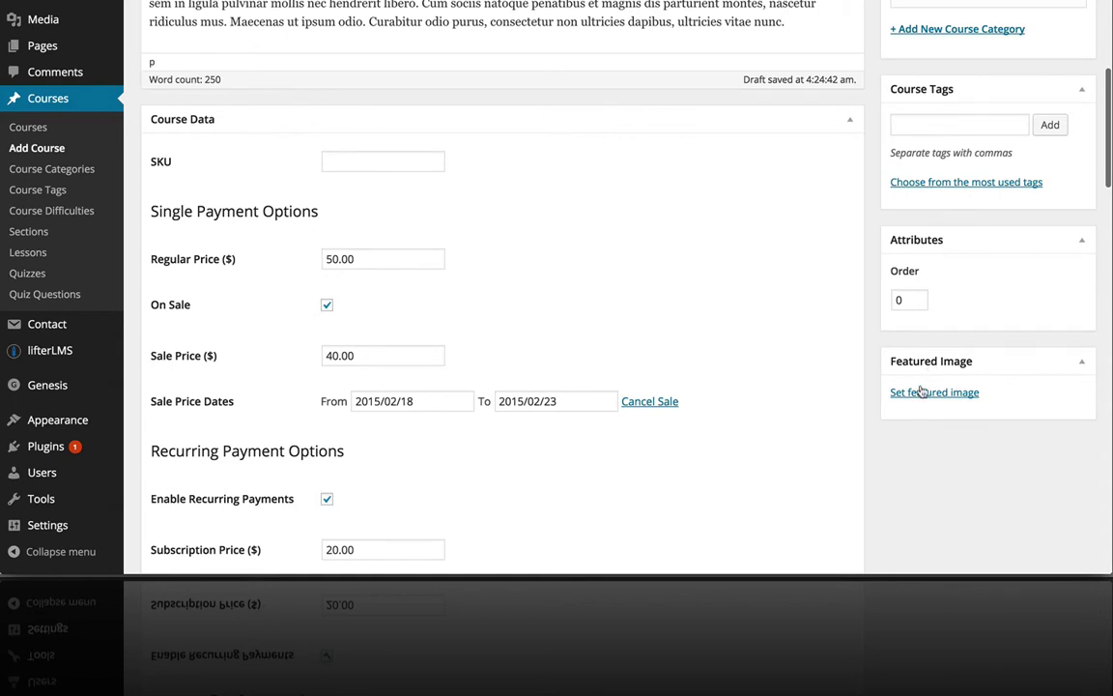
Step: Upload wp-in-weekend (1).png as the featured image and publish the course
click(923, 395)
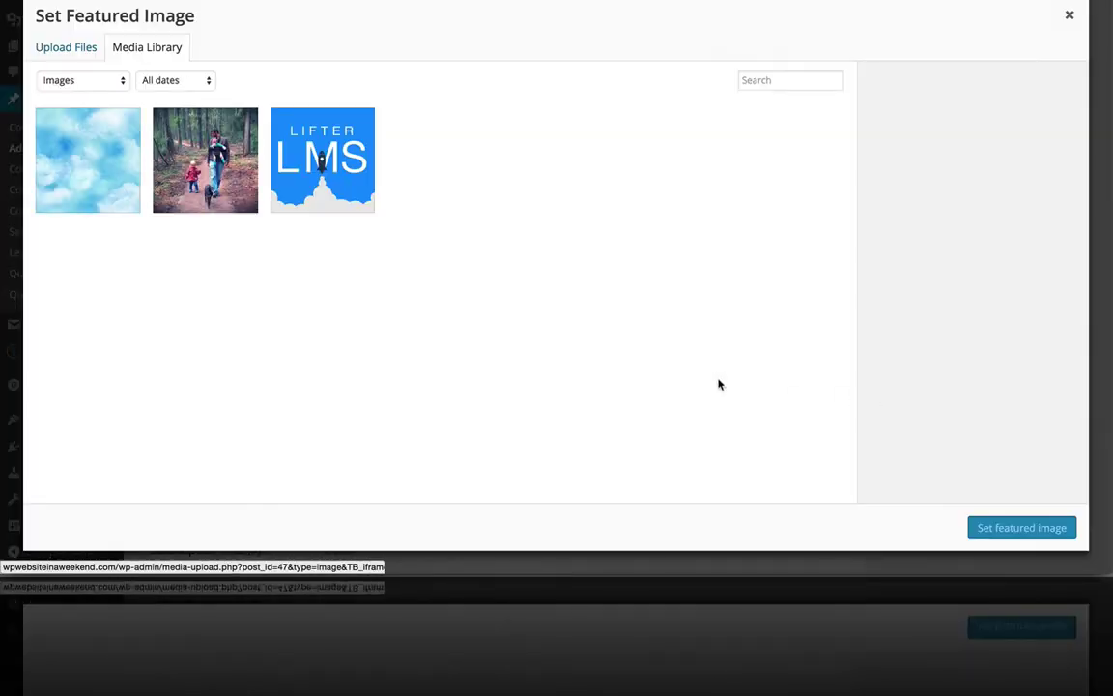
click(60, 53)
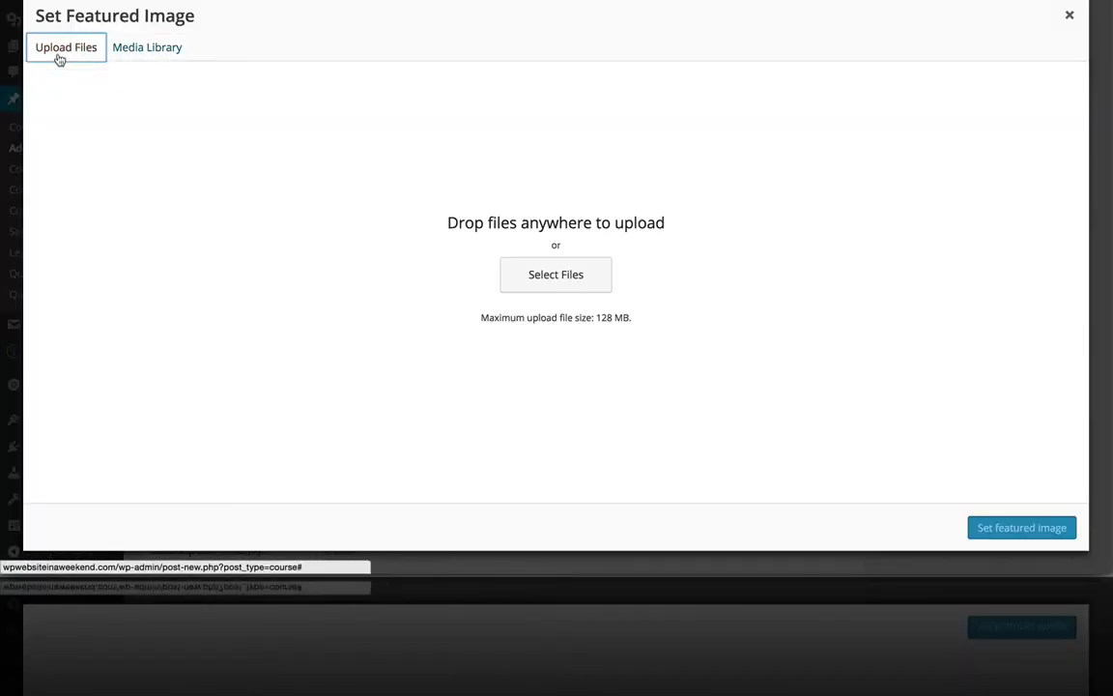
click(591, 274)
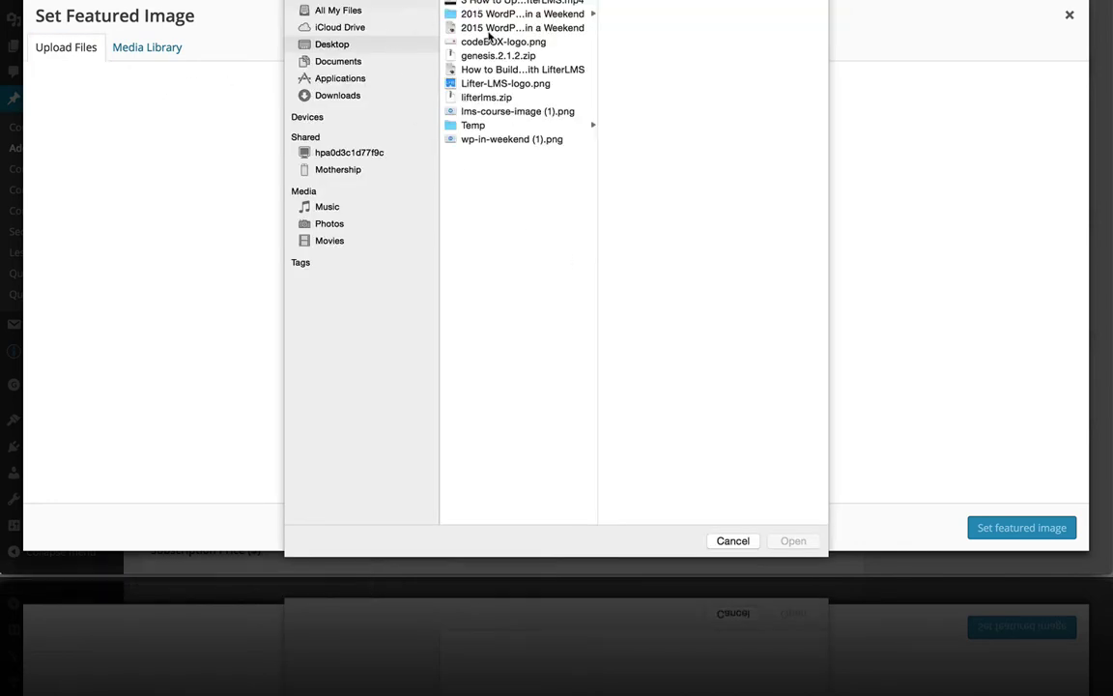
click(509, 141)
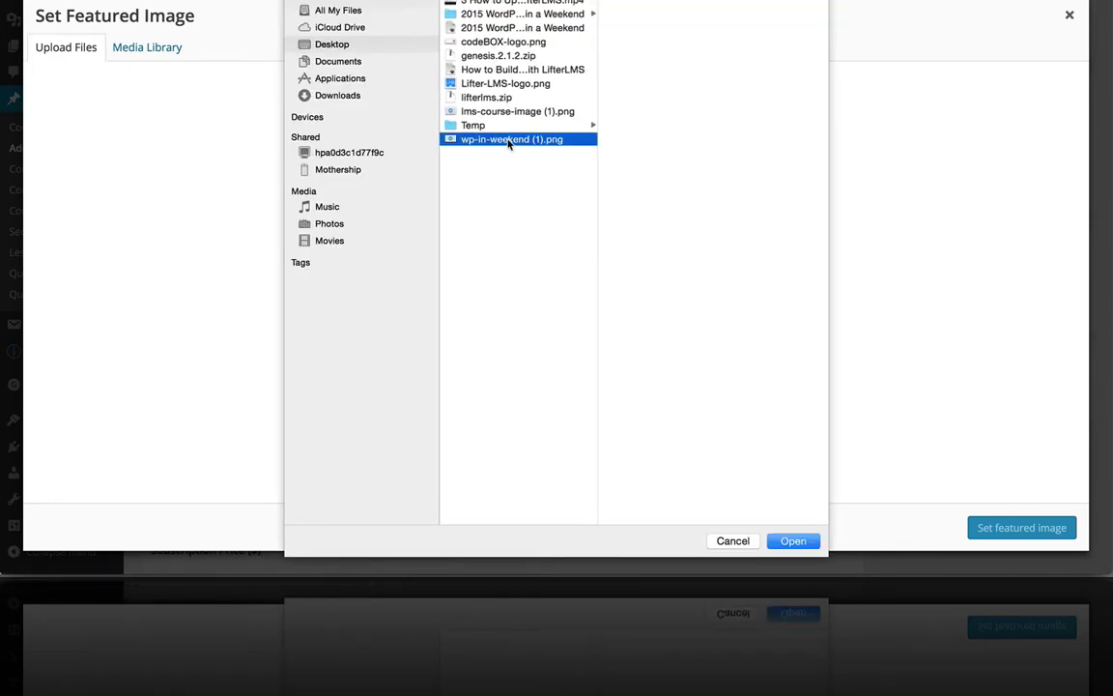
click(793, 540)
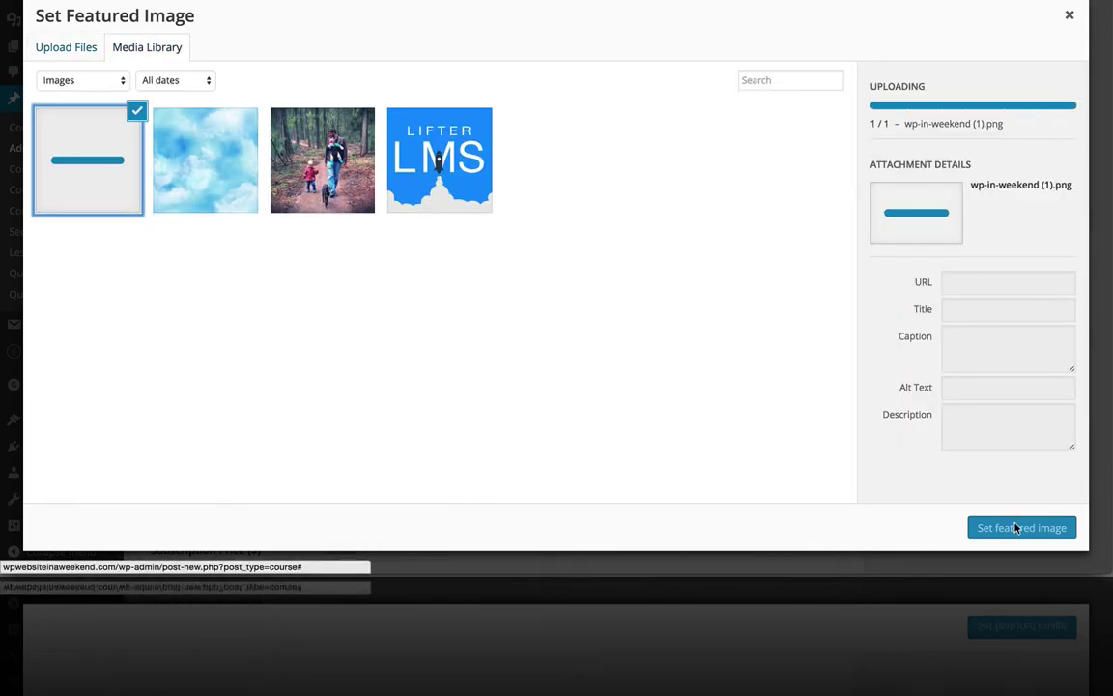
click(1016, 527)
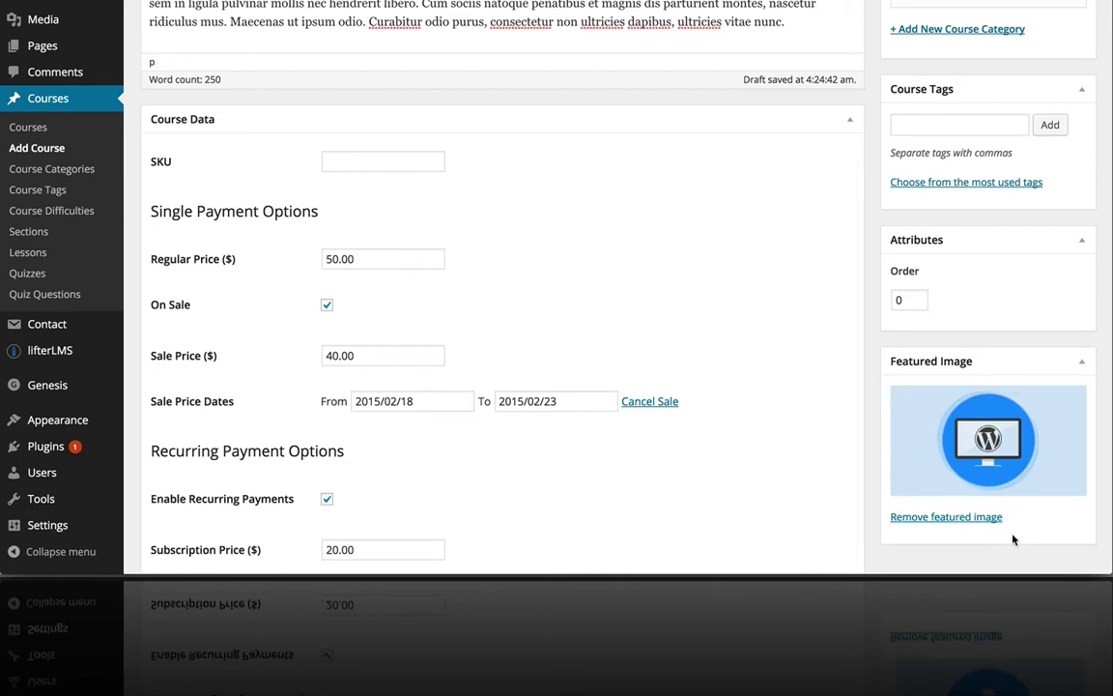
scroll(689, 264, up, 5)
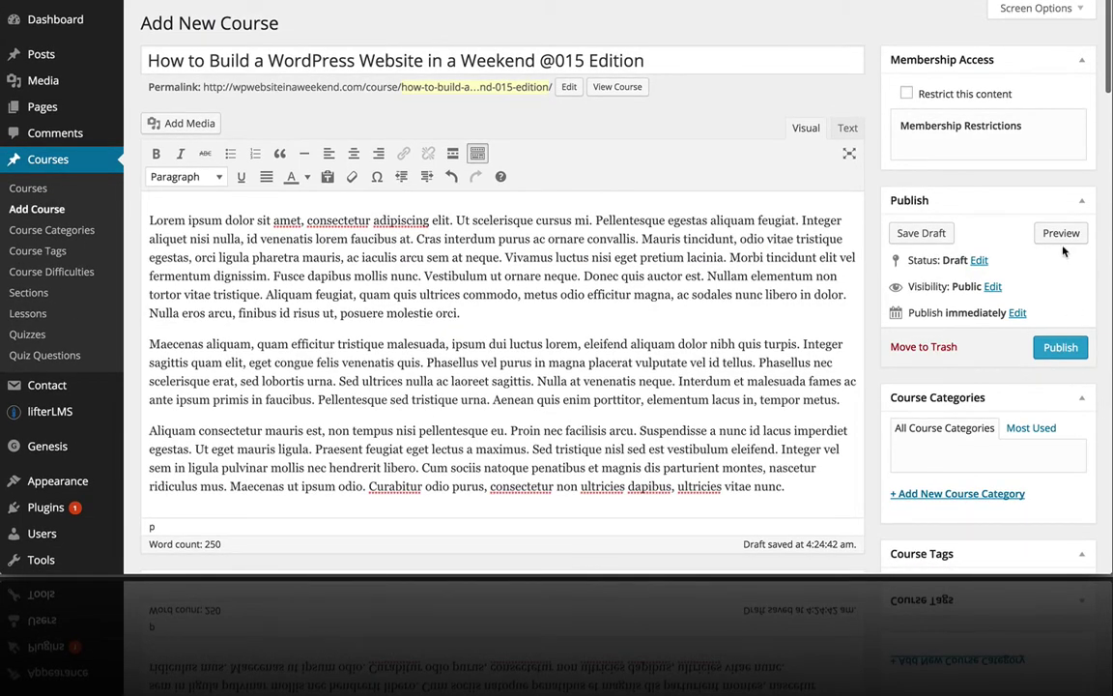
click(1060, 346)
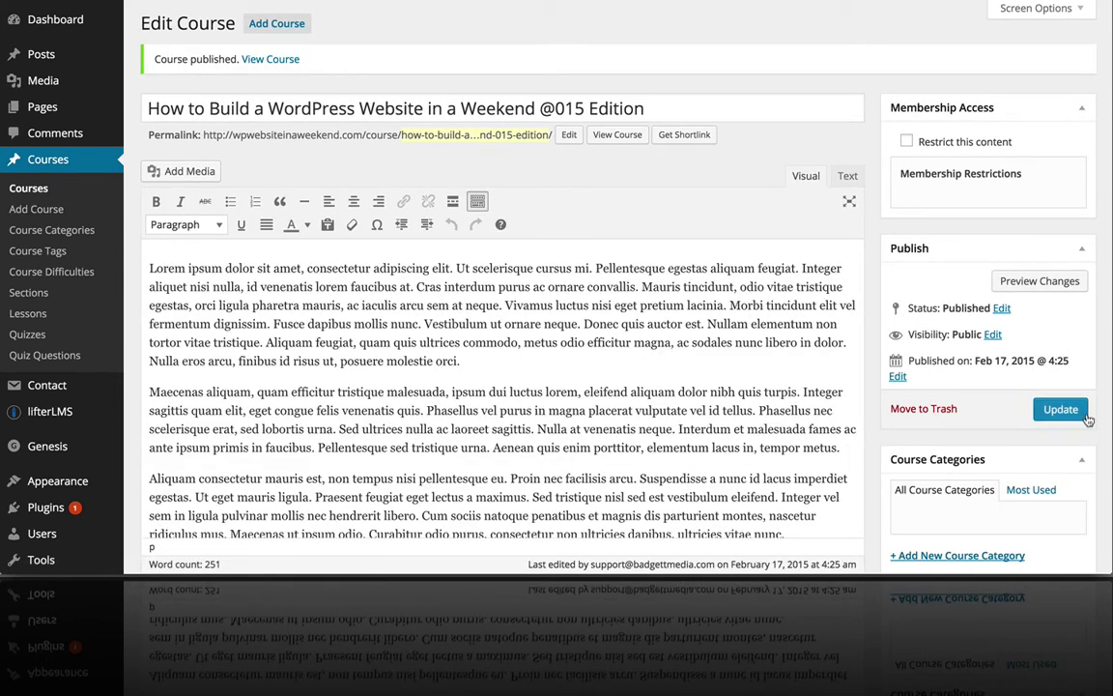
Step: Preview the course page and scroll through its featured image and description
click(1034, 287)
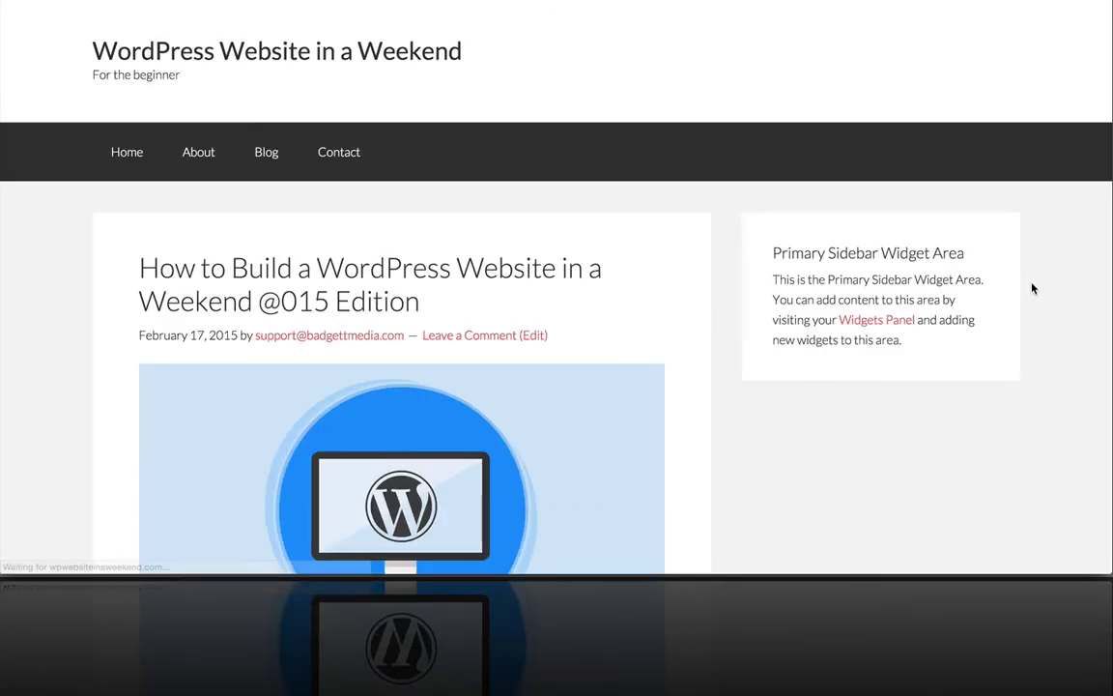
scroll(1032, 288, down, 3)
scroll(1032, 287, down, 2)
scroll(1032, 288, down, 5)
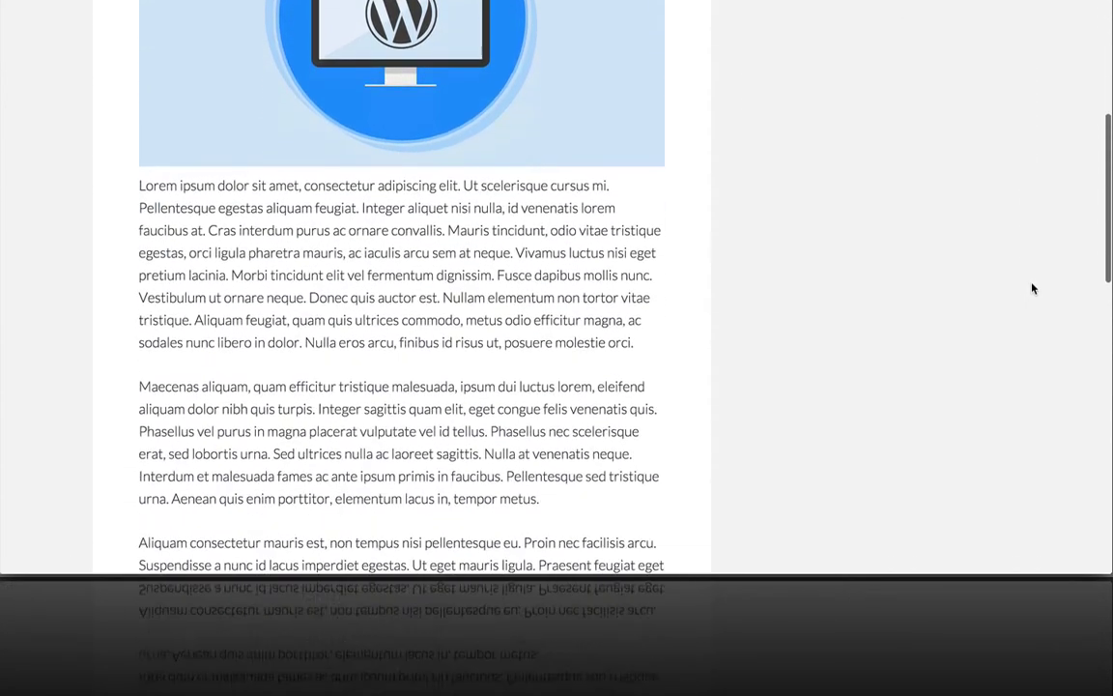
scroll(1032, 288, down, 3)
scroll(1032, 288, down, 6)
scroll(1032, 288, down, 3)
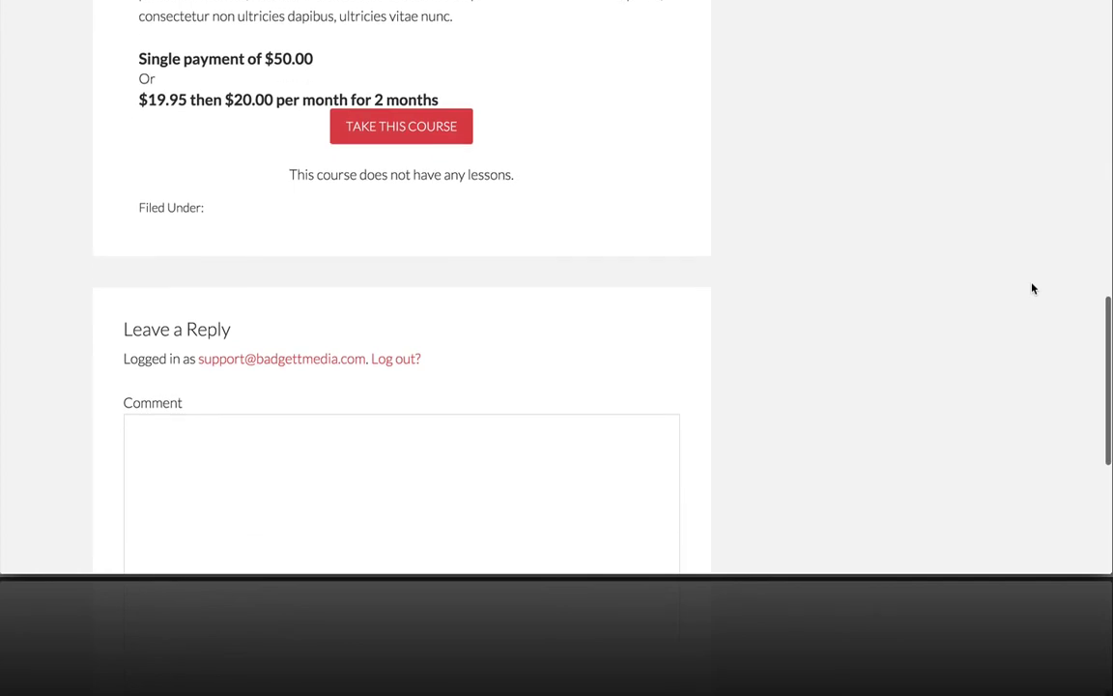
scroll(1032, 288, up, 5)
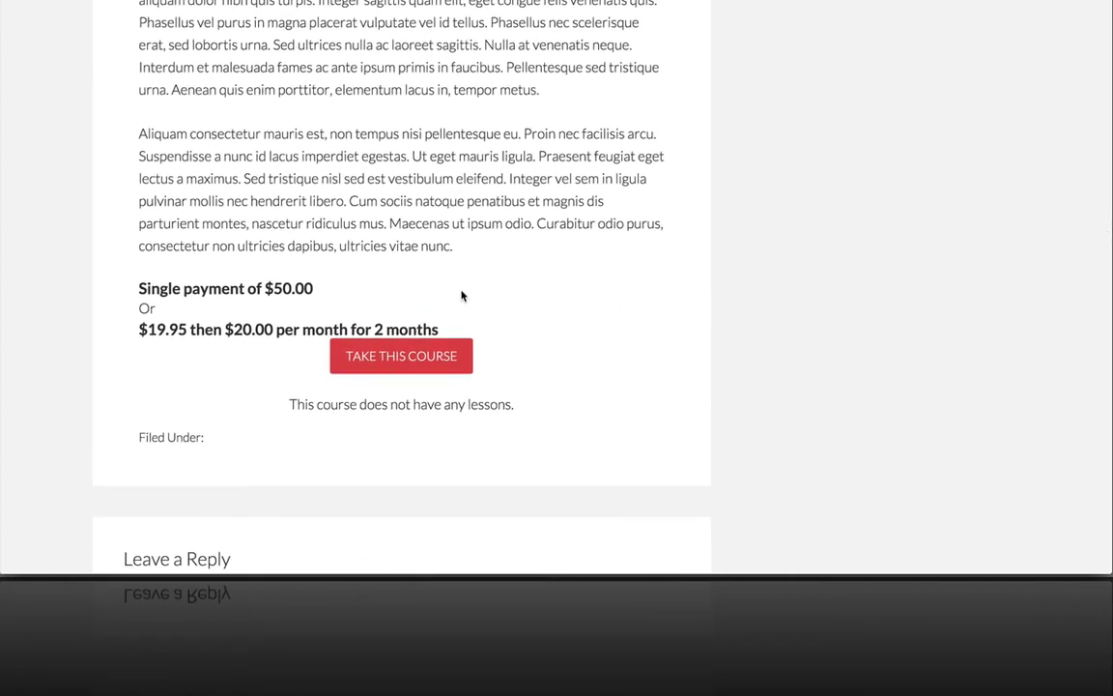
scroll(419, 351, down, 5)
scroll(419, 346, down, 2)
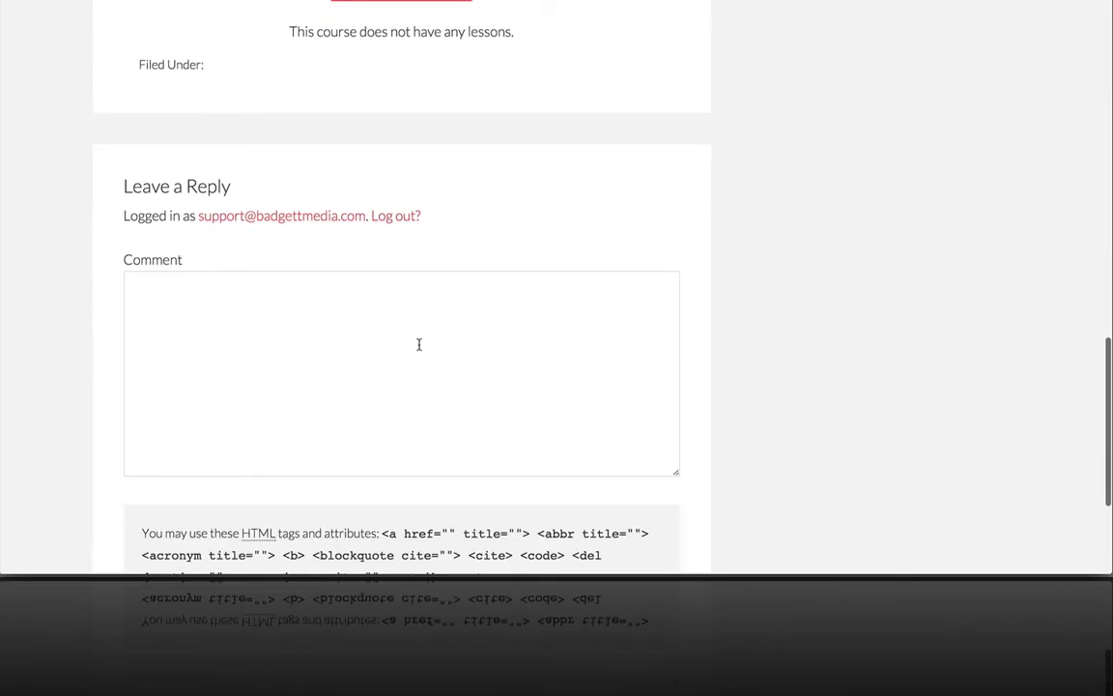
scroll(418, 346, up, 4)
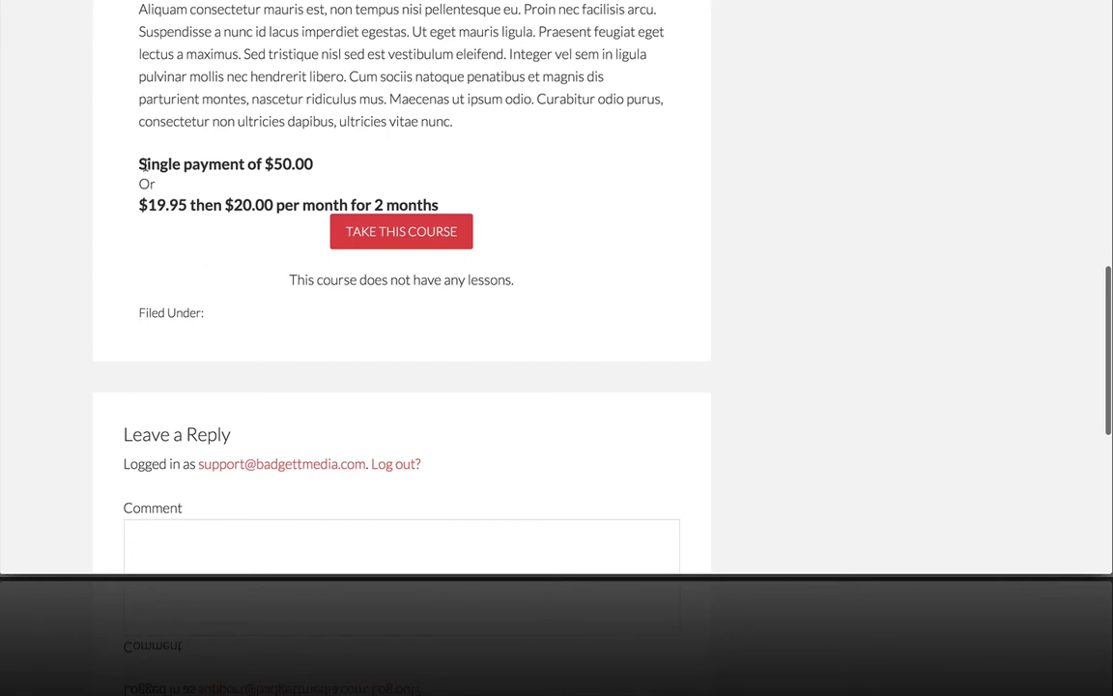
scroll(387, 126, up, 1)
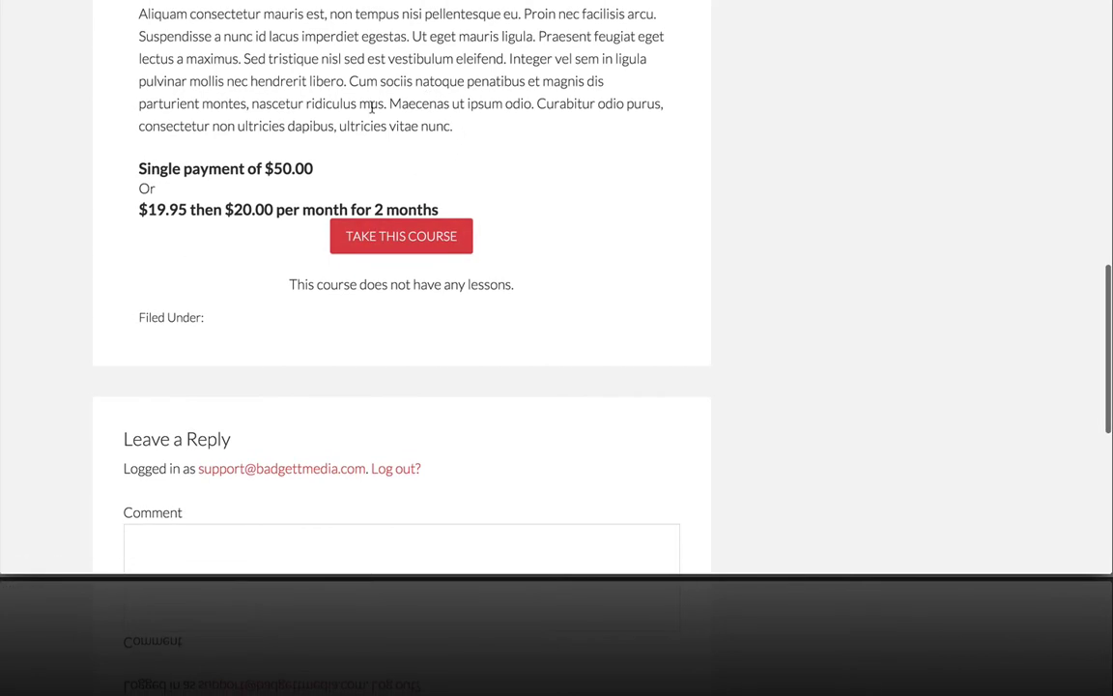
Step: Highlight the $50.00 single payment, $19.95 initial and recurring price lines
drag(133, 169, 329, 166)
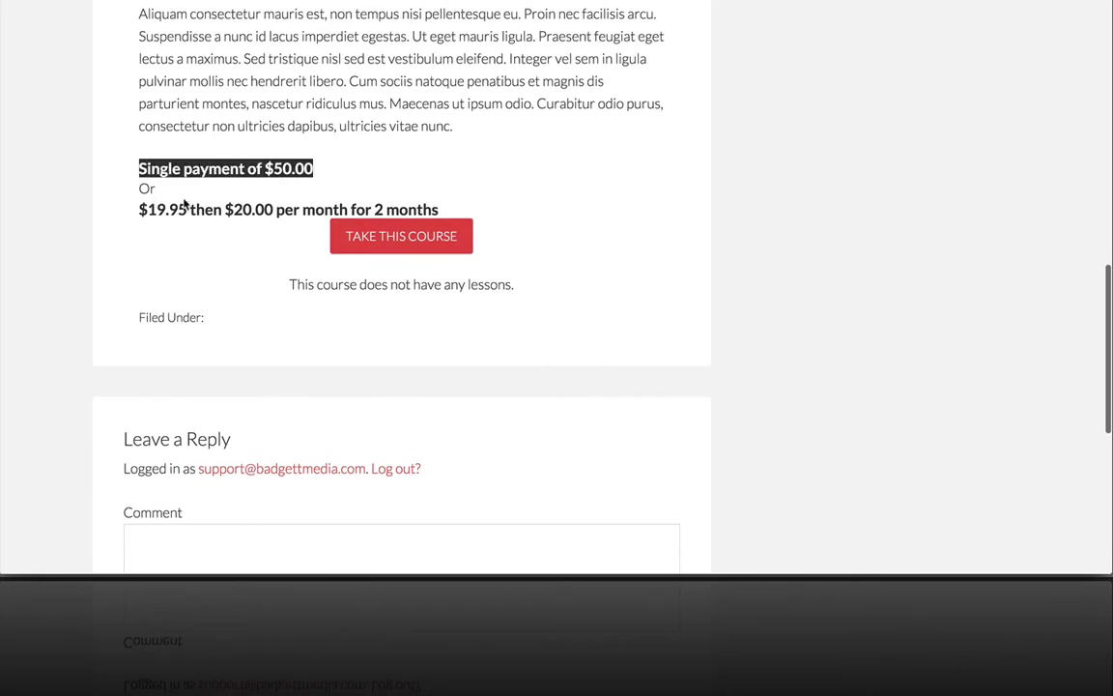
mouse_move(139, 210)
mouse_down()
mouse_move(316, 212)
mouse_move(280, 213)
mouse_up()
click(375, 196)
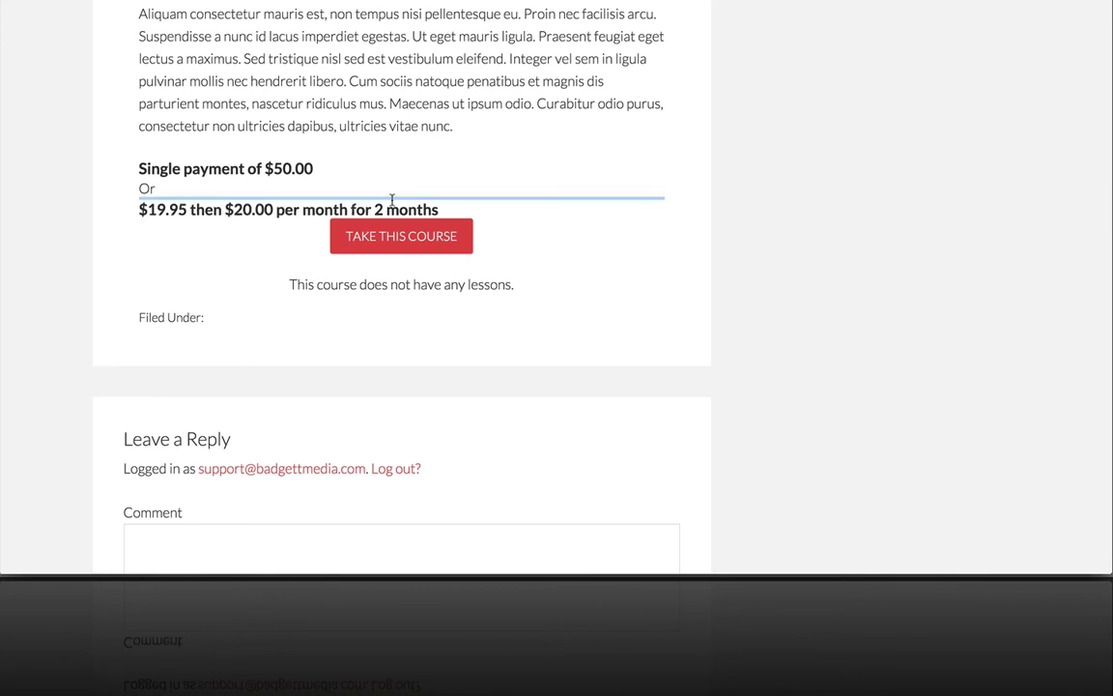
drag(391, 199, 458, 214)
scroll(592, 218, down, 4)
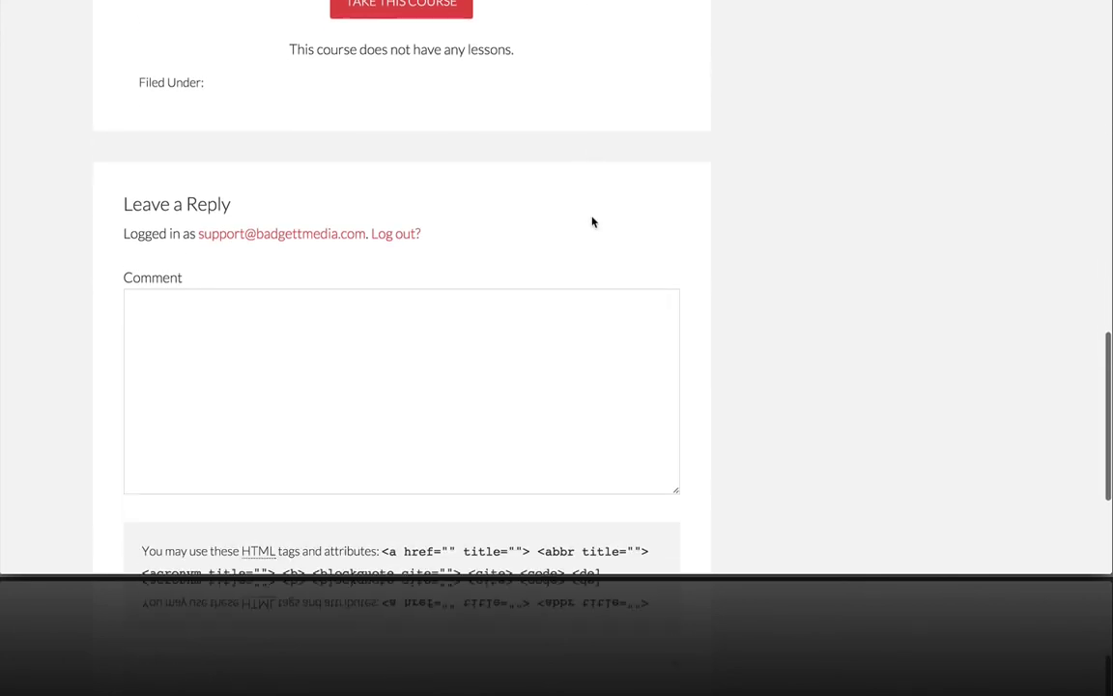
scroll(591, 218, up, 5)
scroll(591, 217, up, 4)
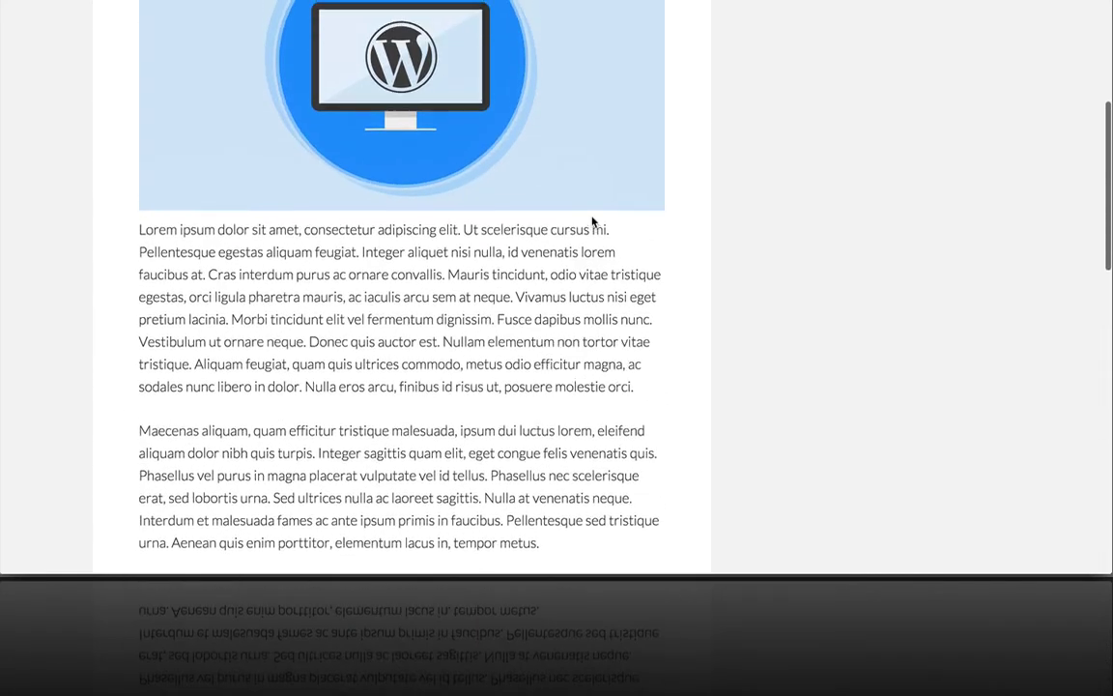
scroll(591, 217, up, 4)
scroll(591, 217, up, 1)
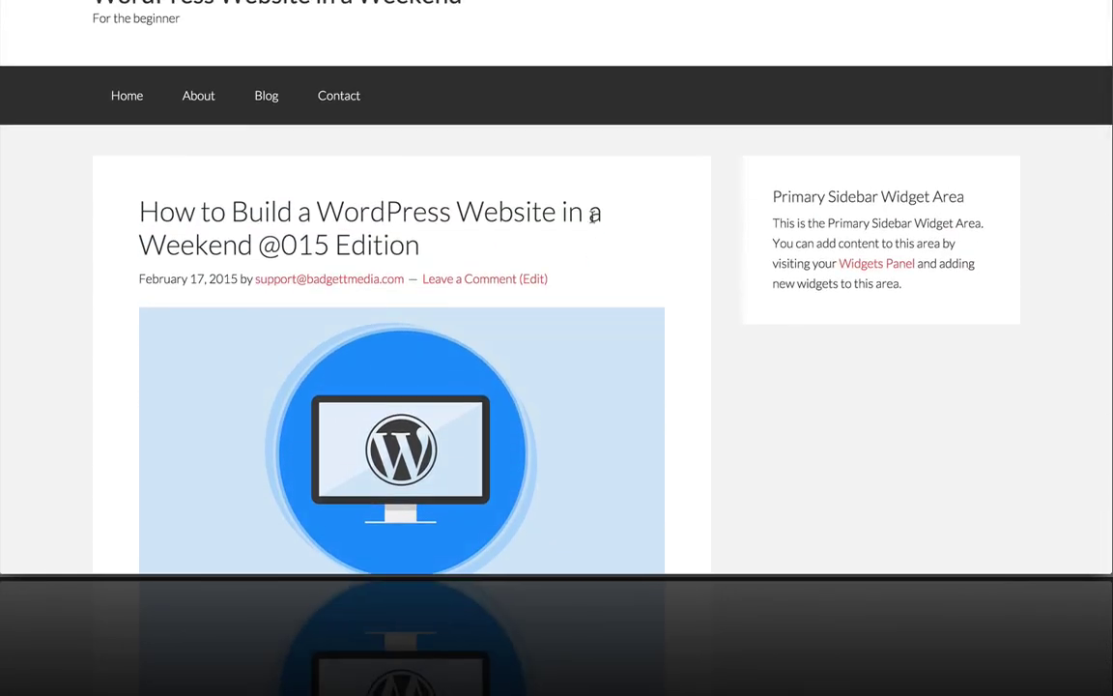